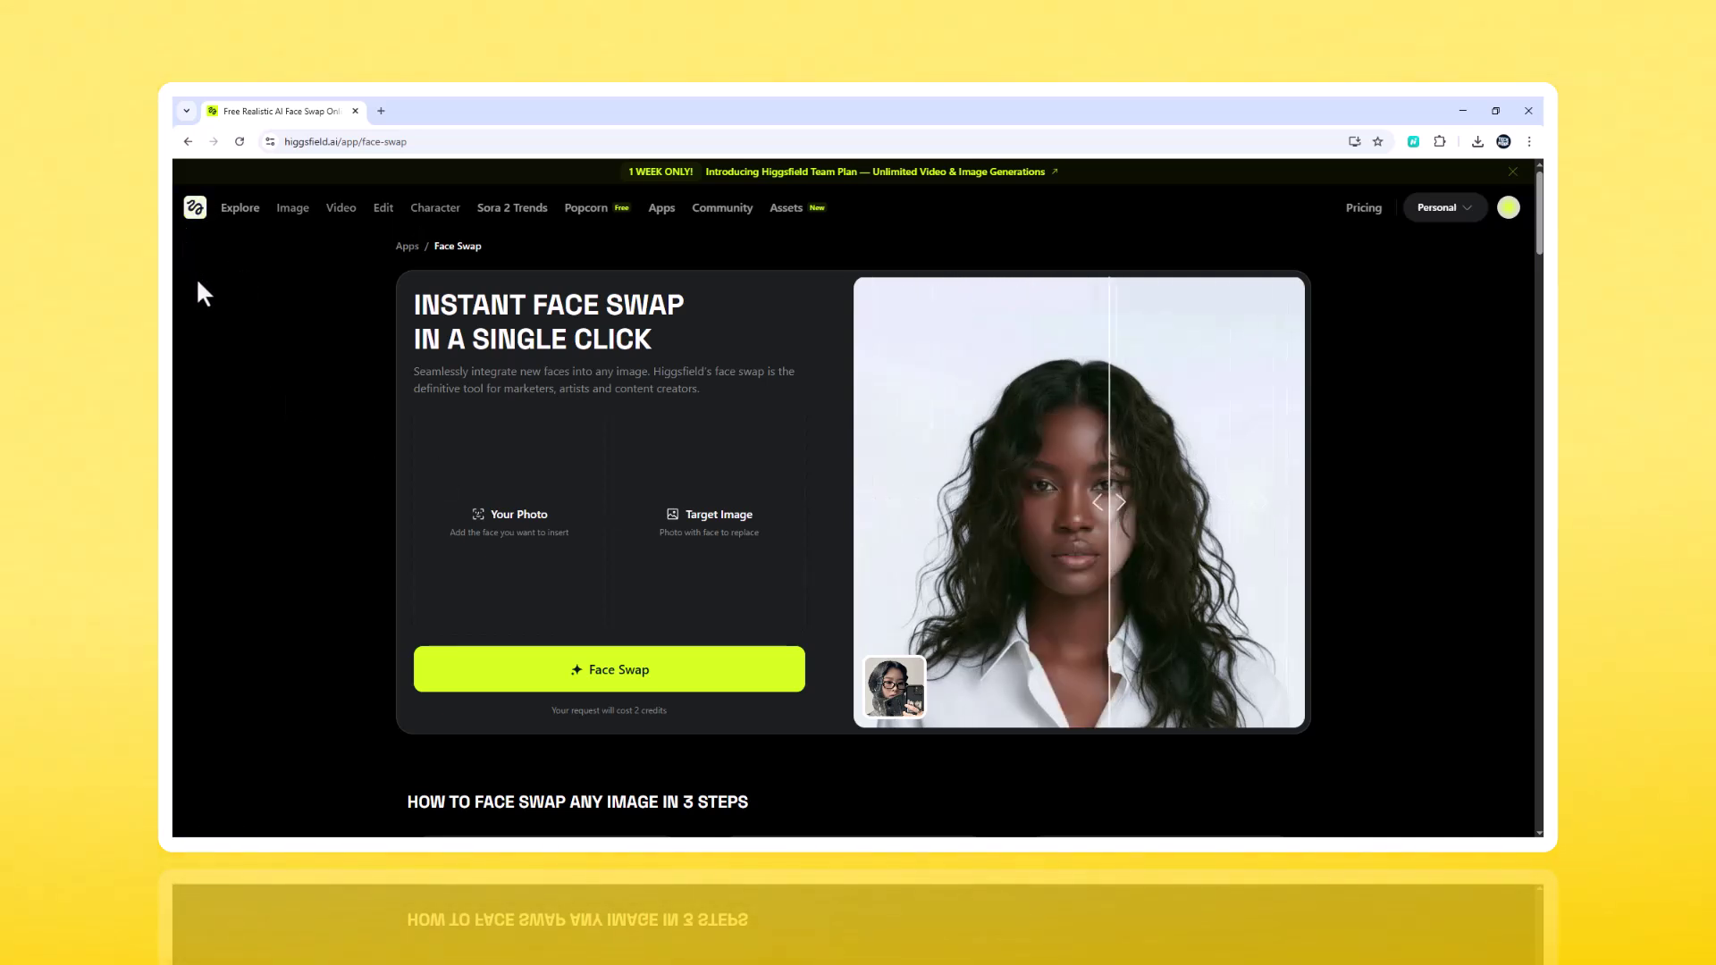
# Step: Leave the Face Swap page and return to the Higgsfield Explore home page
pyautogui.click(193, 213)
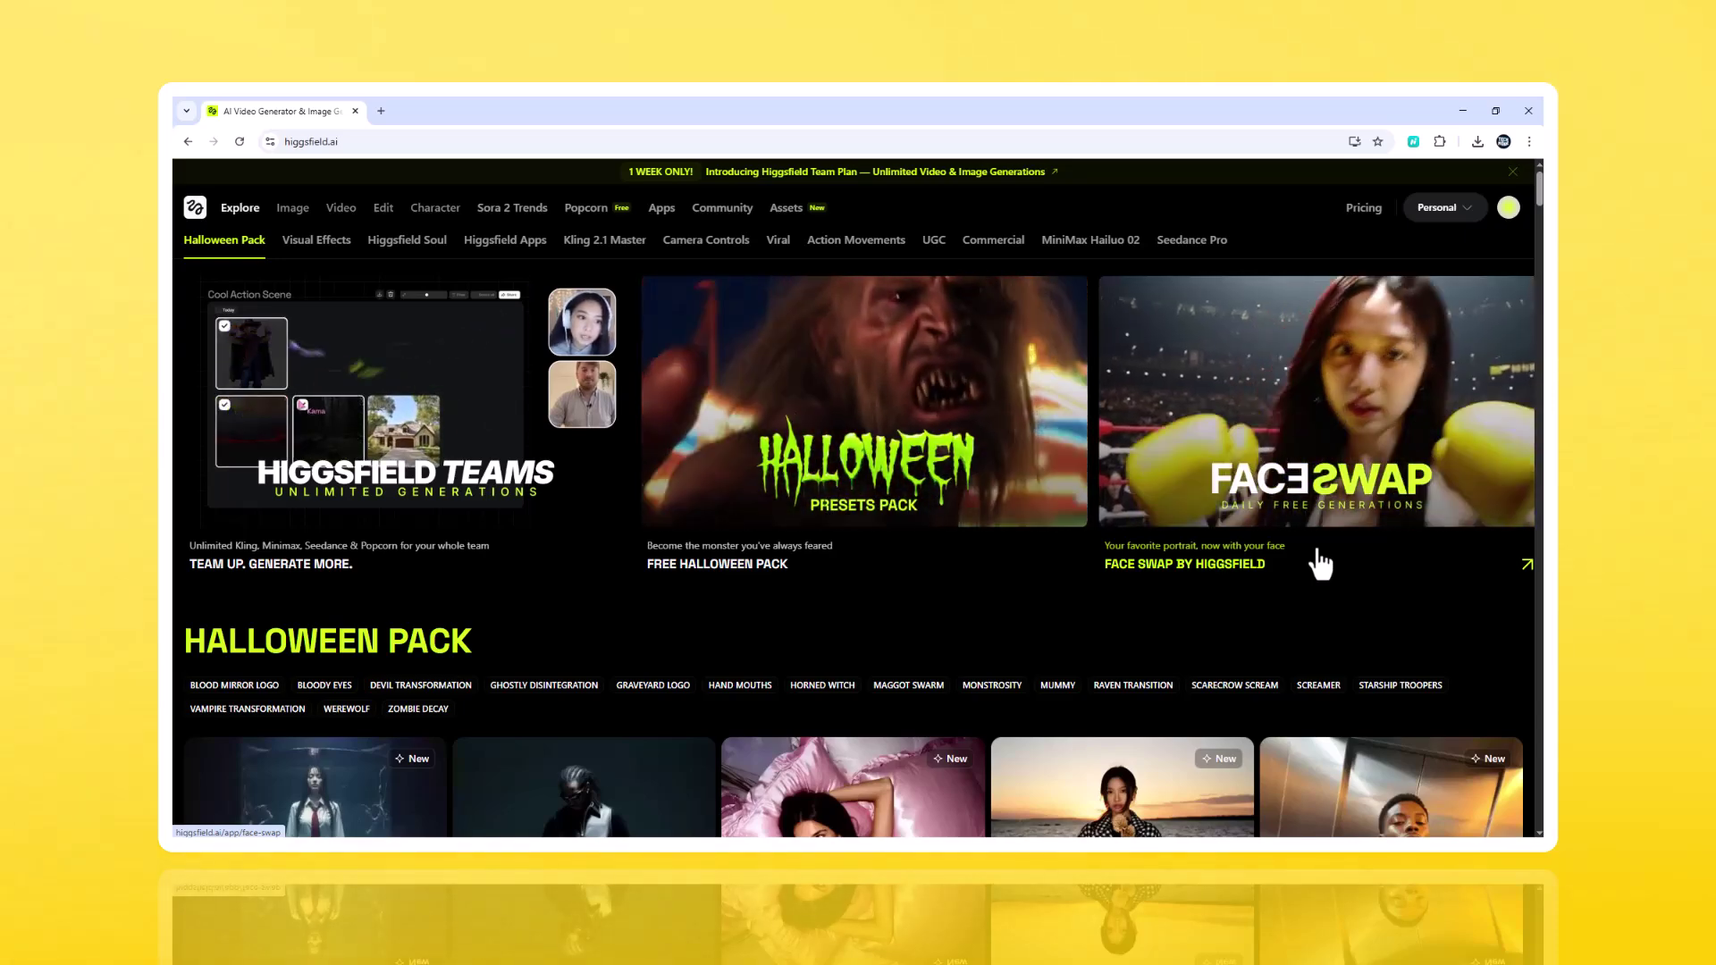
pyautogui.scroll(-4, 1320, 563)
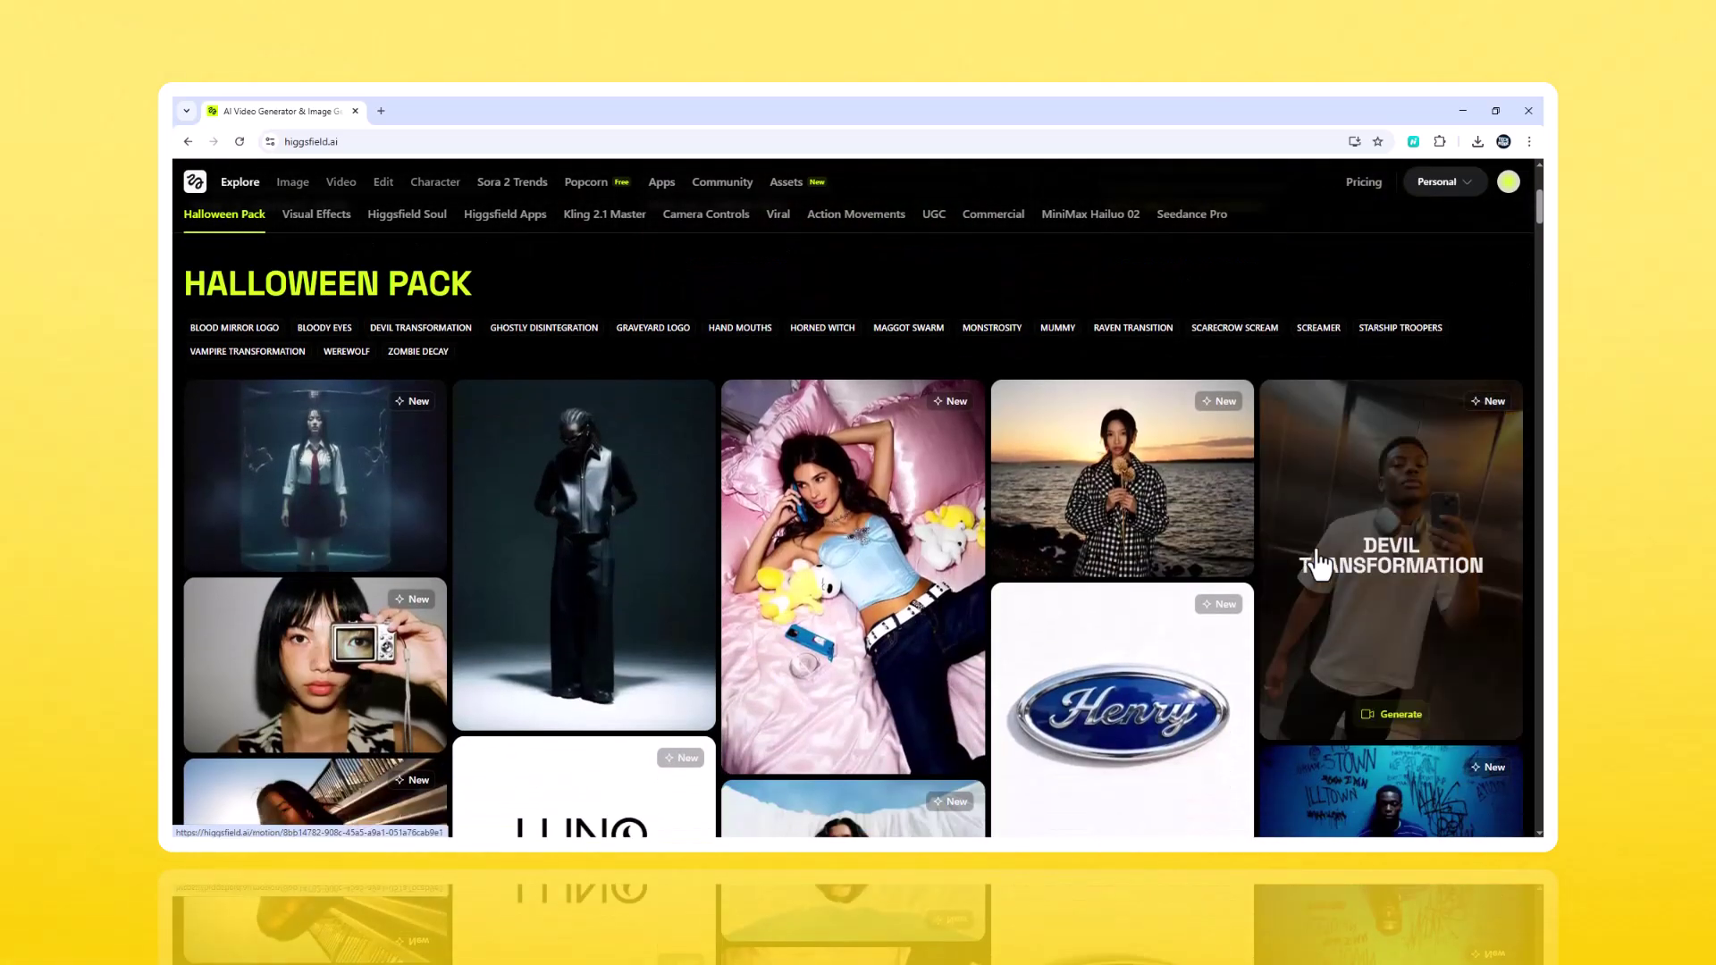
pyautogui.scroll(-7, 1319, 563)
pyautogui.scroll(-8, 1312, 554)
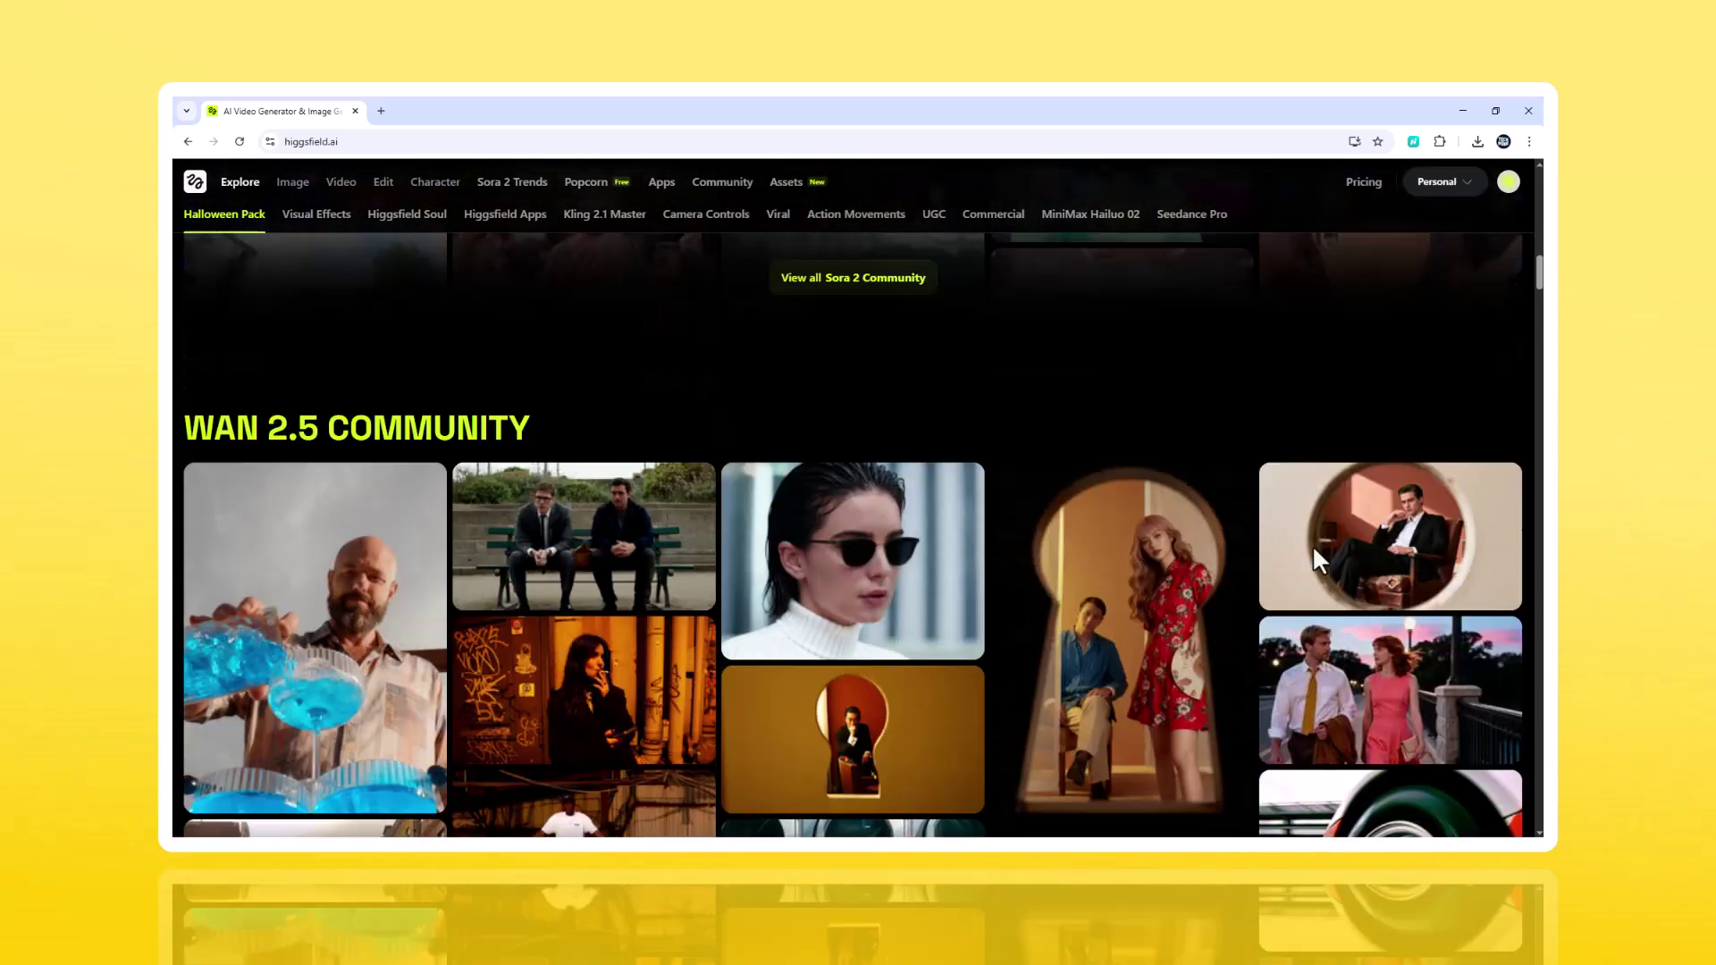
pyautogui.click(183, 213)
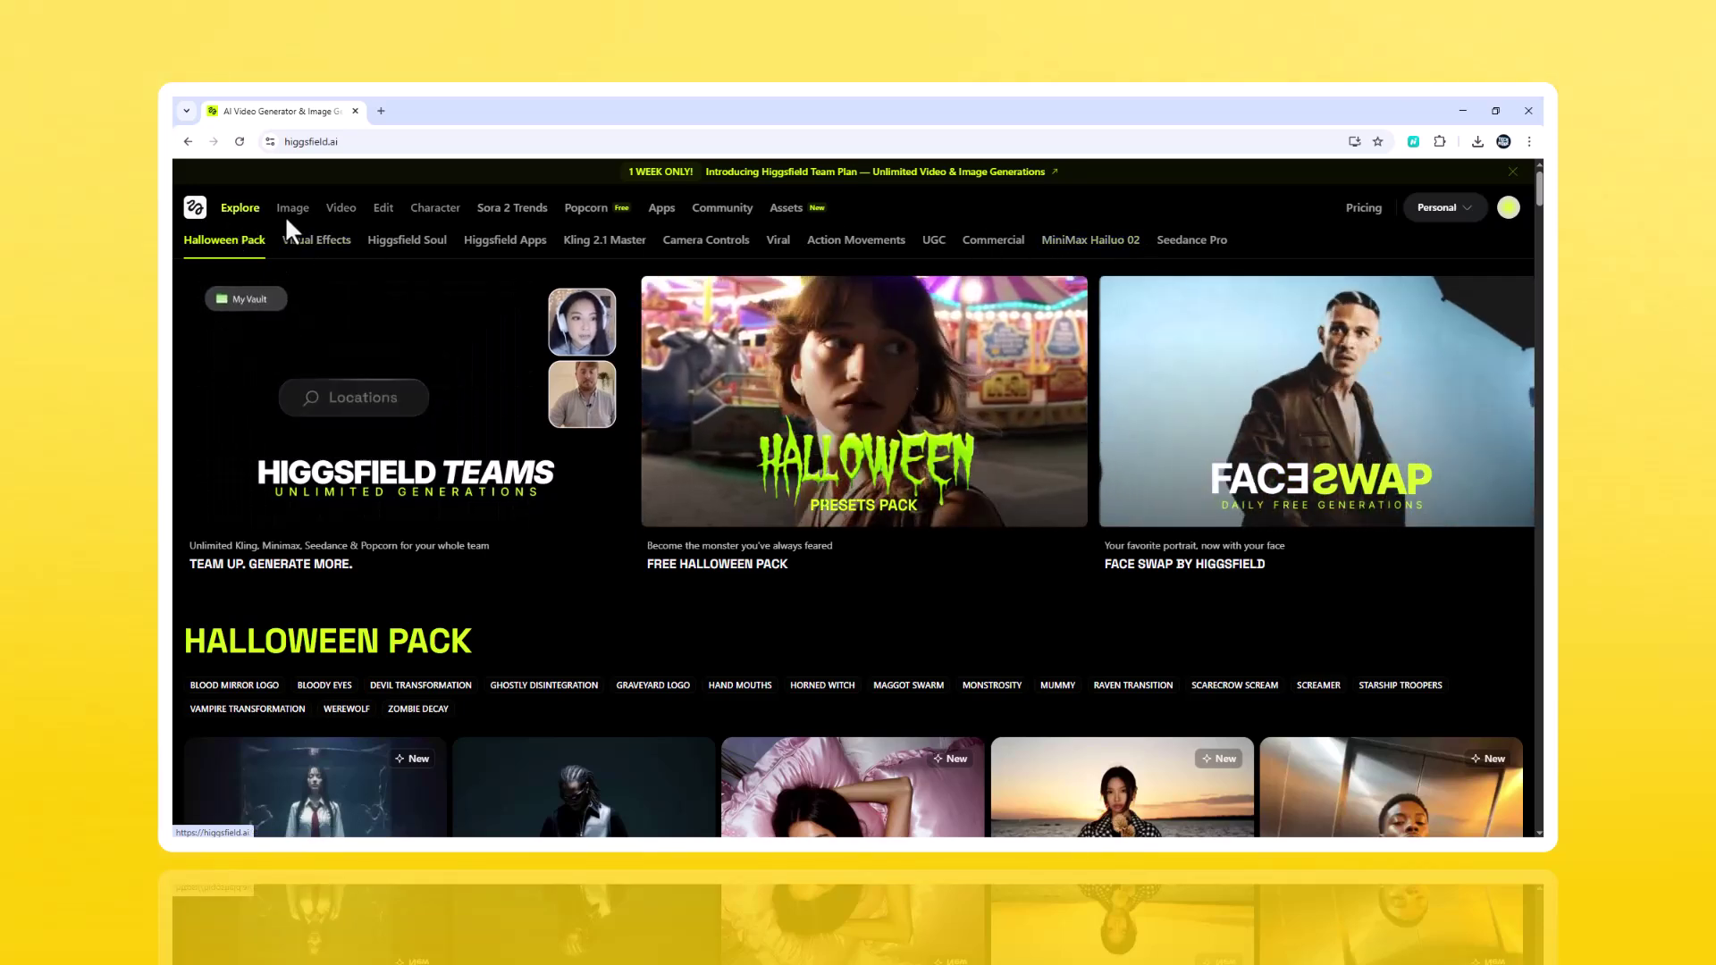
pyautogui.moveTo(345, 207)
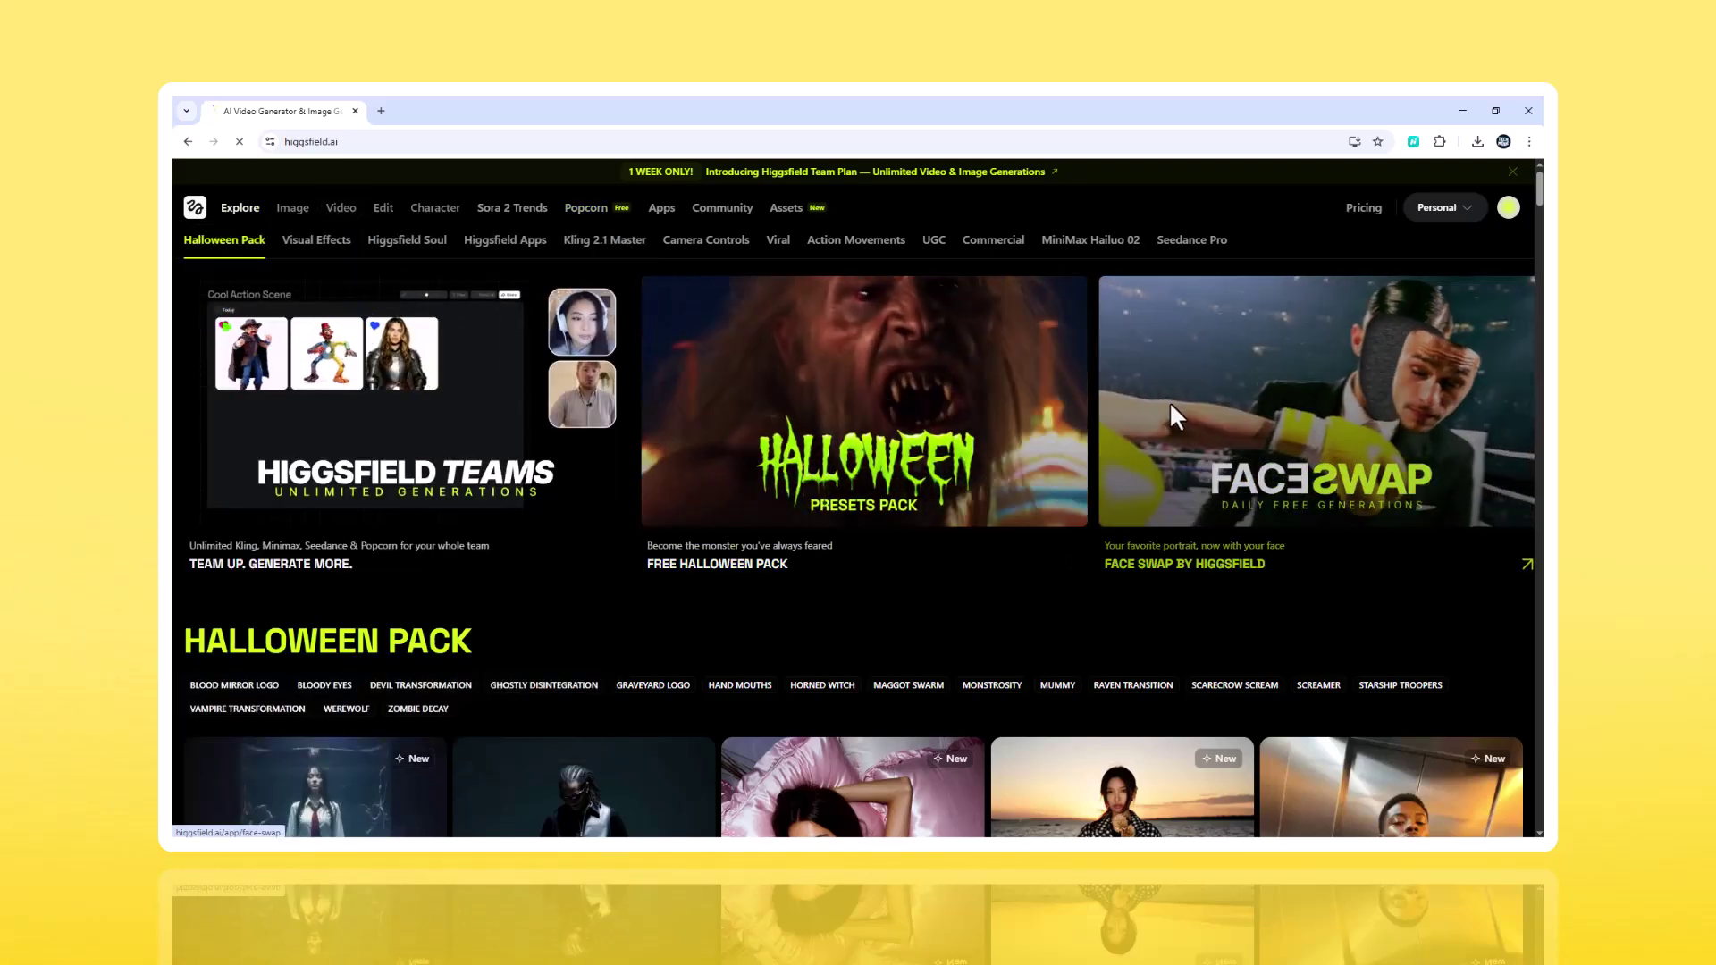
# Step: Open Face Swap, load the face photo and the white-top woman portrait, and generate the swap
pyautogui.click(1171, 406)
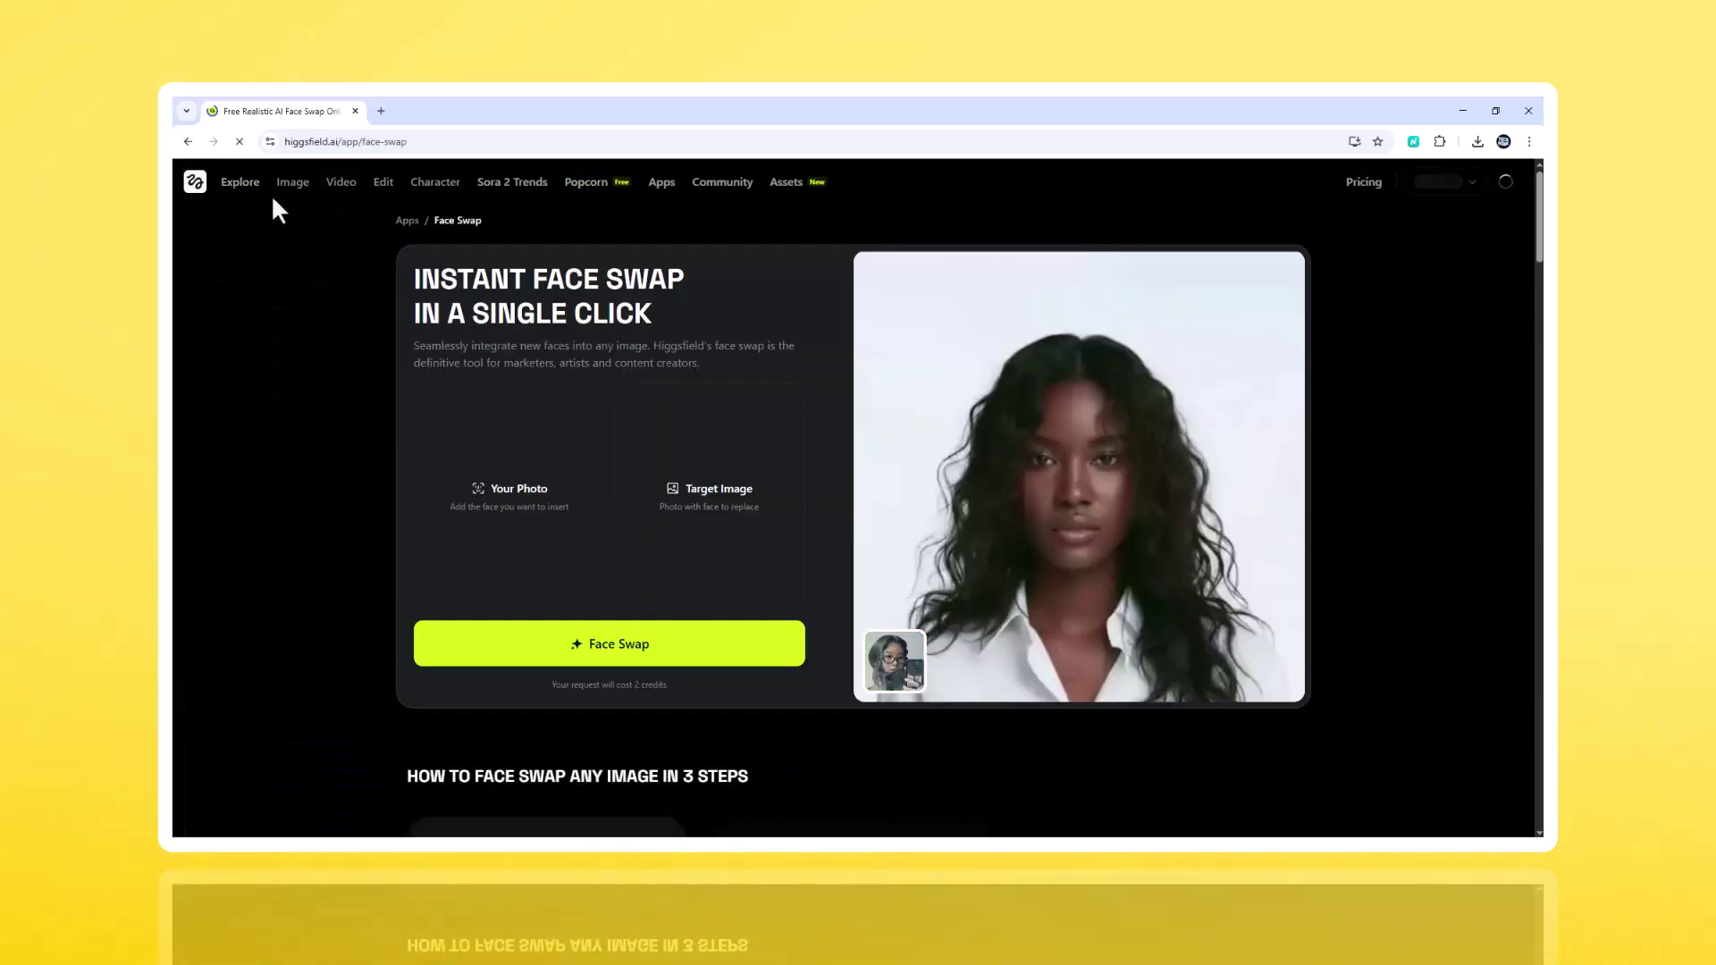
pyautogui.moveTo(288, 182)
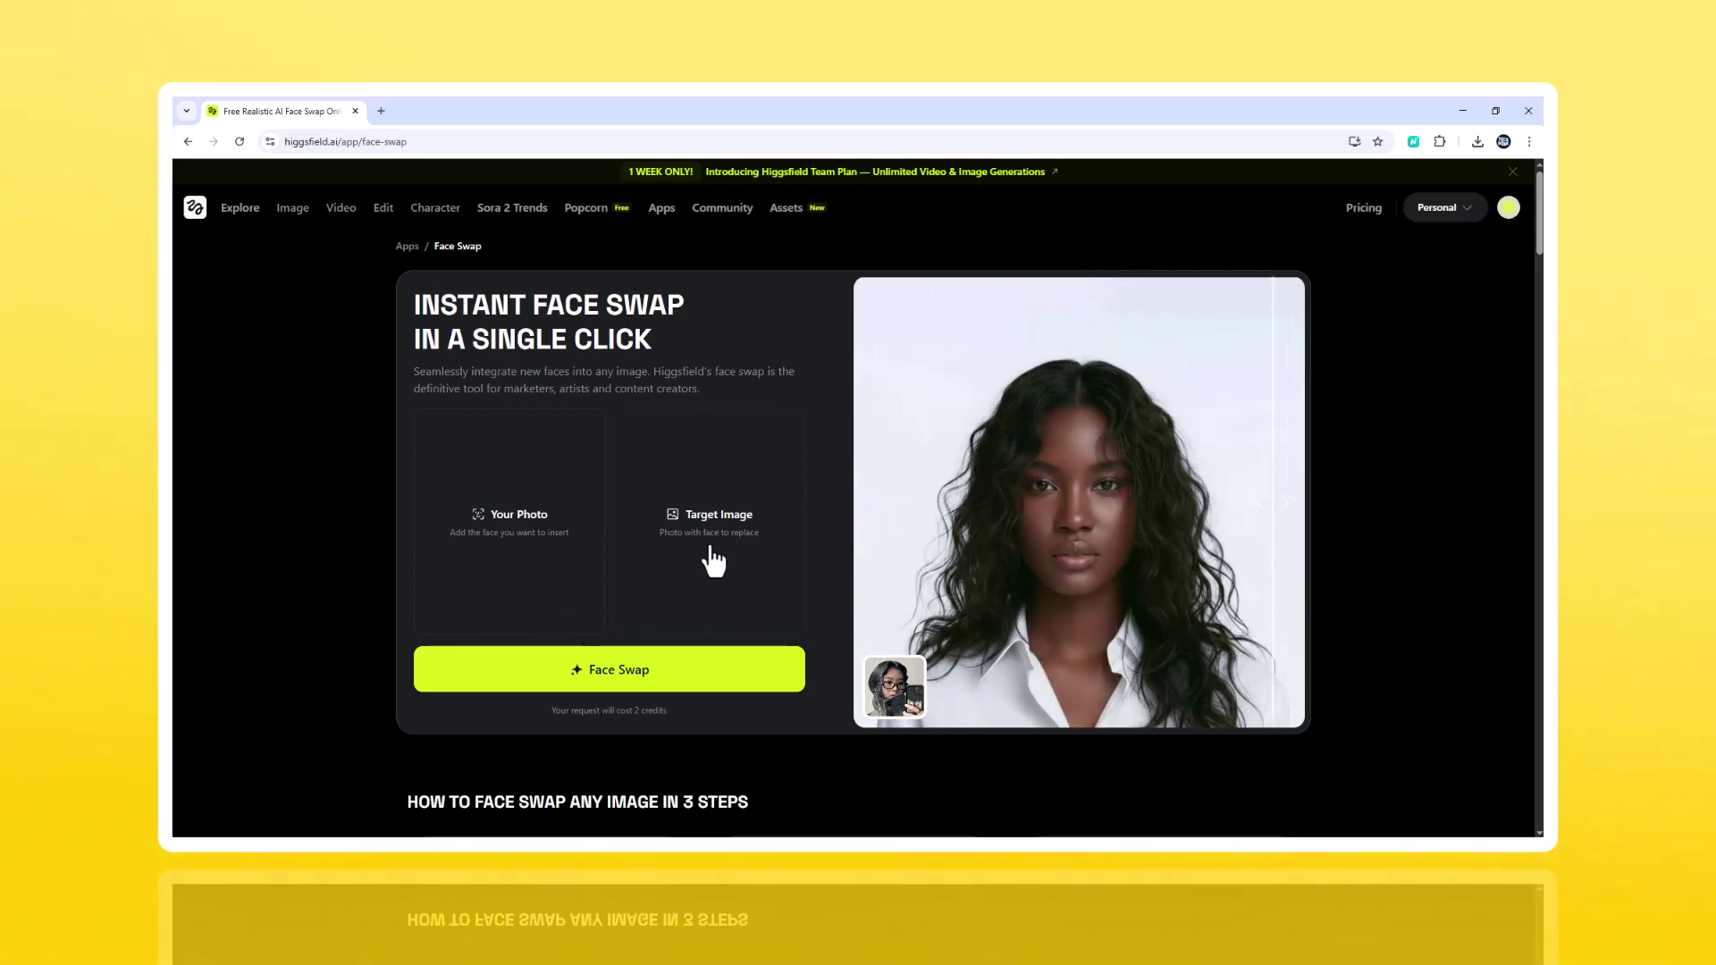
pyautogui.click(503, 522)
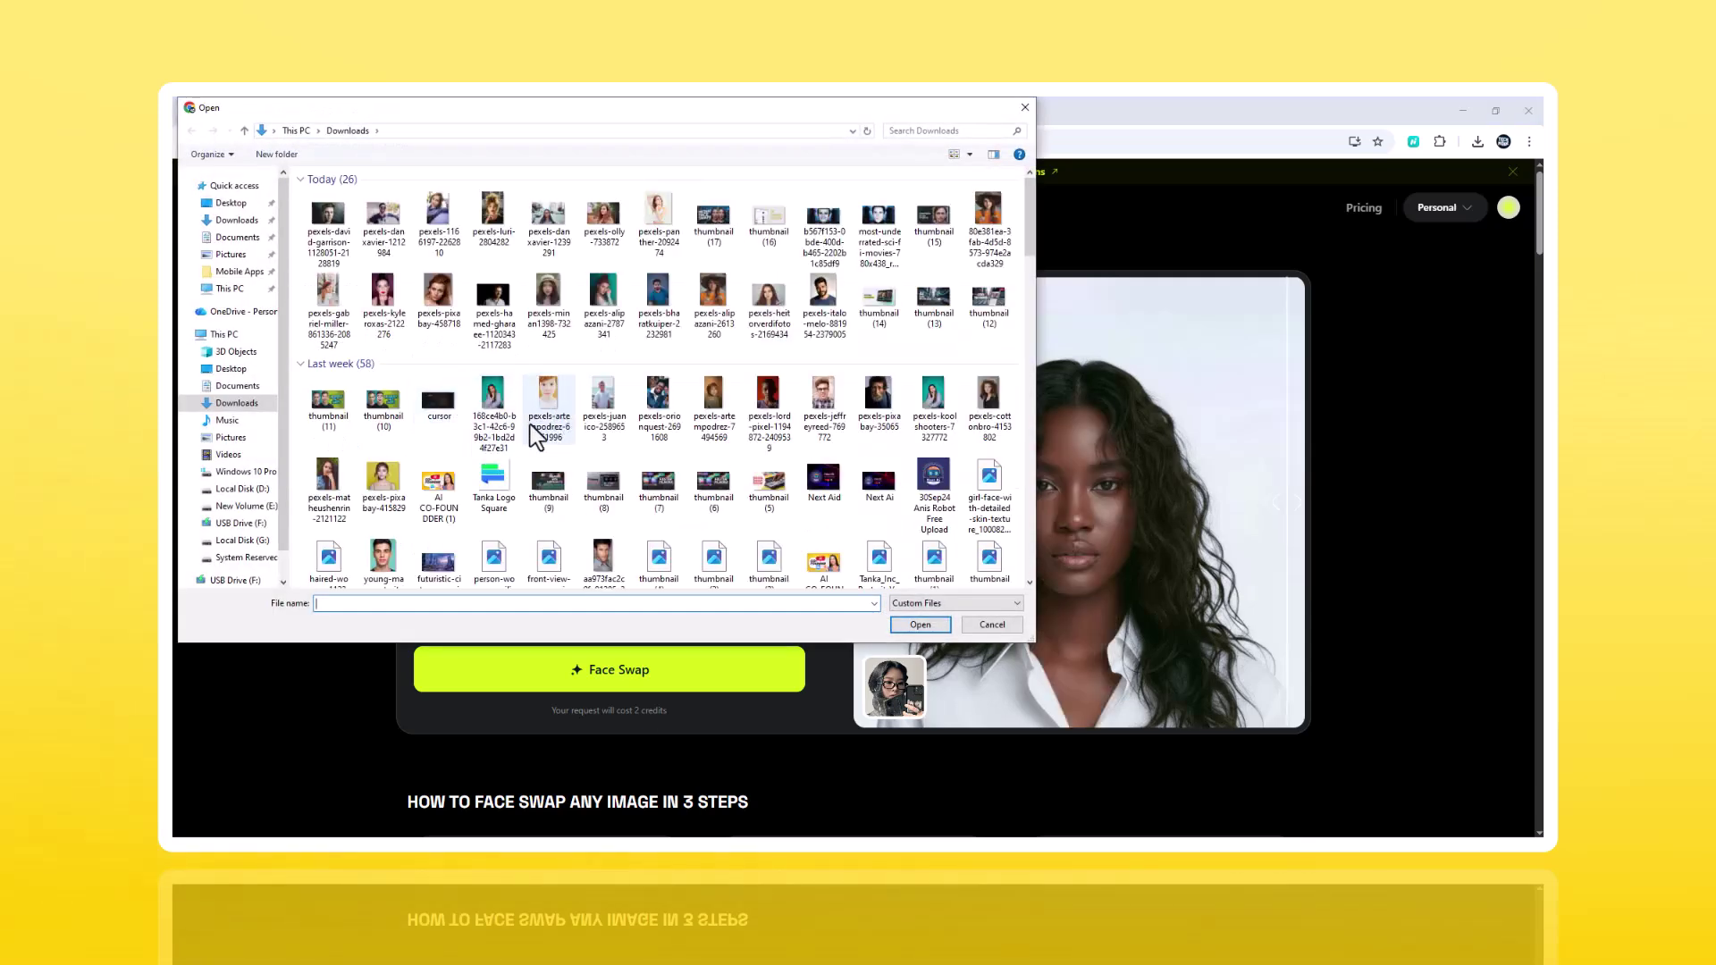
pyautogui.press('Escape')
pyautogui.click(672, 665)
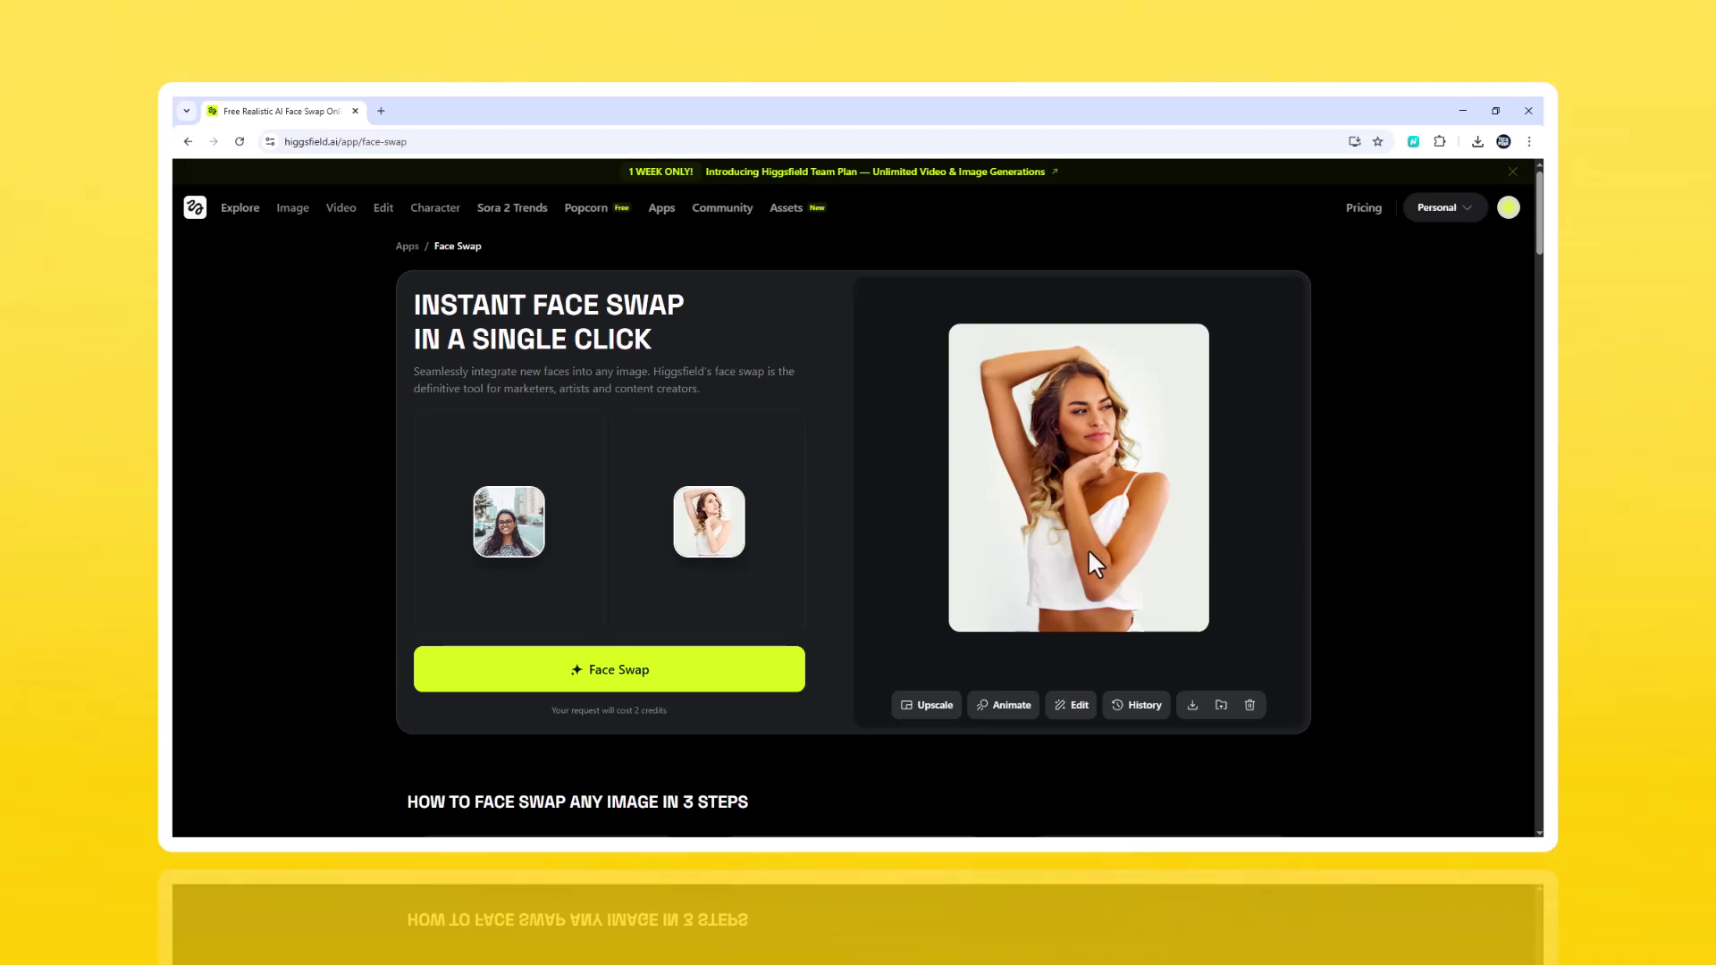
# Step: Clear both previous photos and load a new face photo from Downloads
pyautogui.click(545, 487)
pyautogui.click(744, 487)
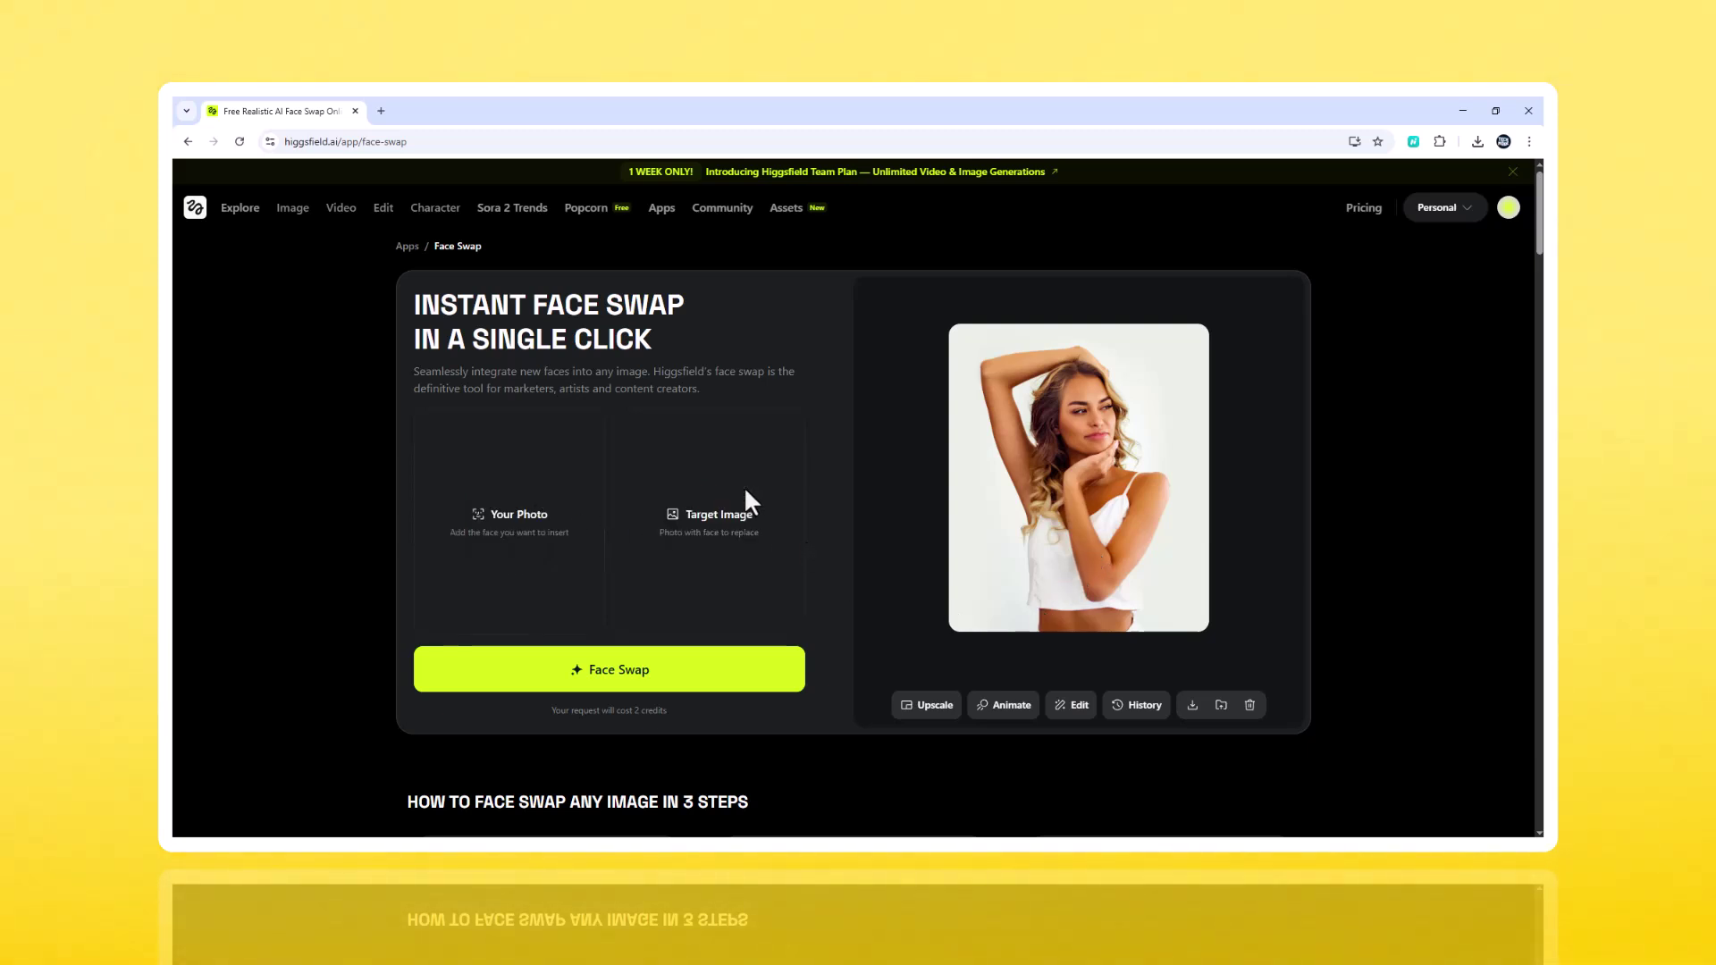
pyautogui.click(523, 542)
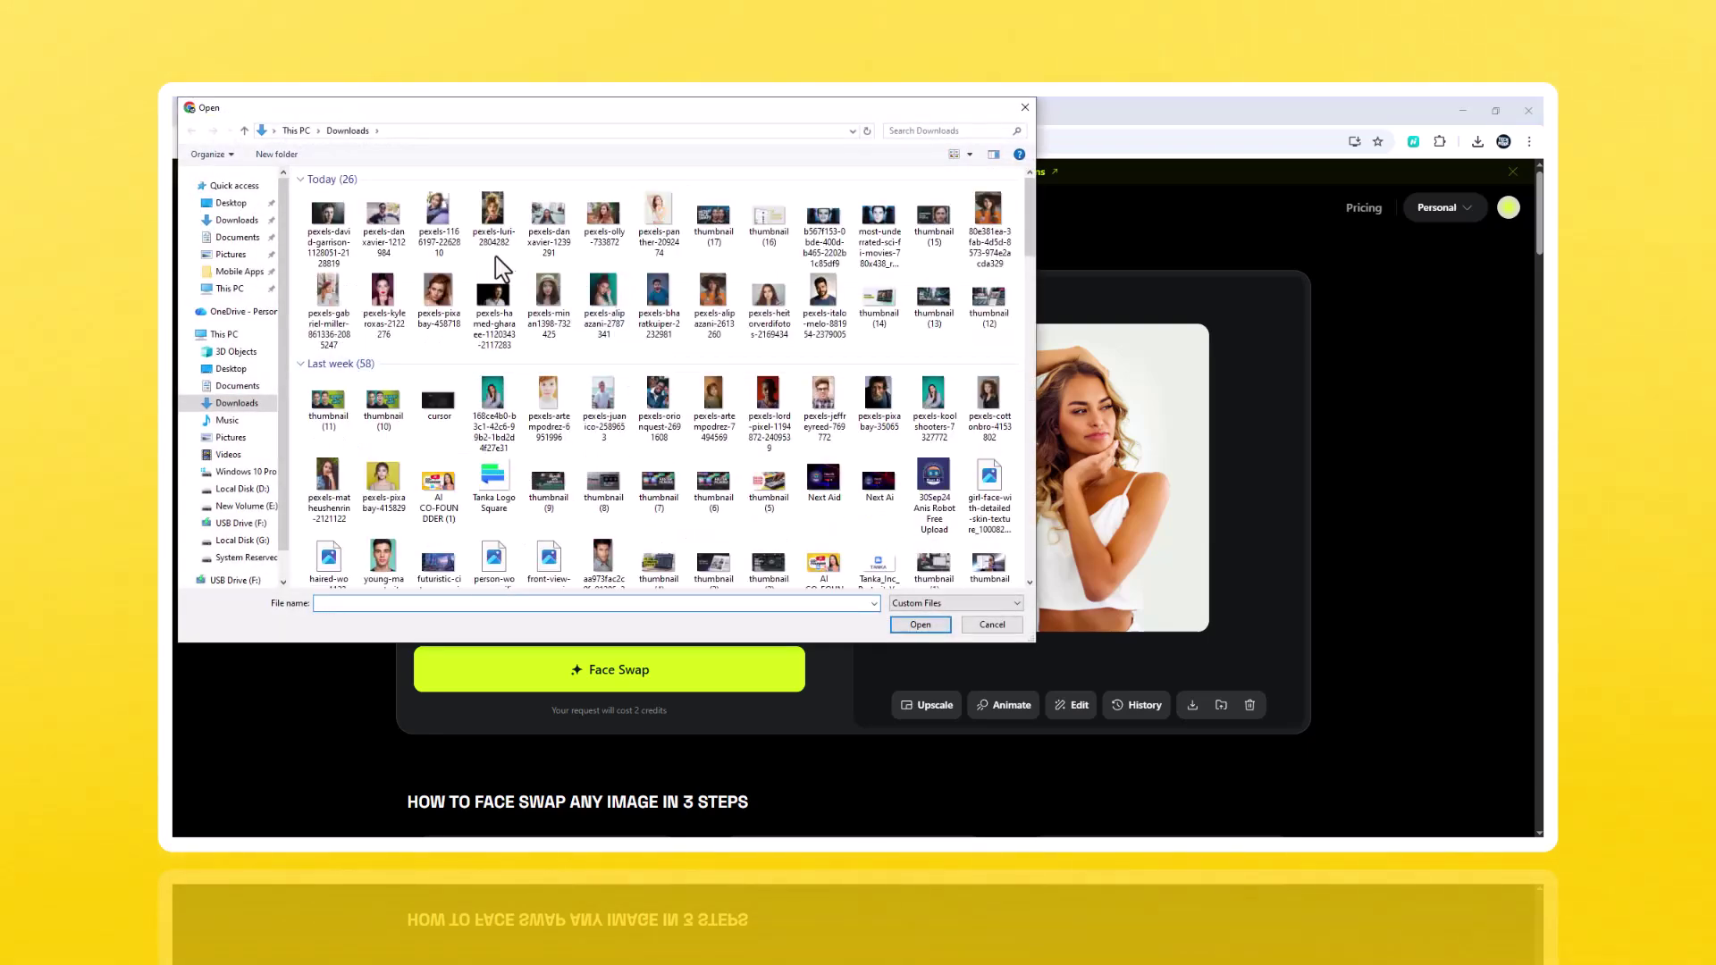
pyautogui.doubleClick(438, 218)
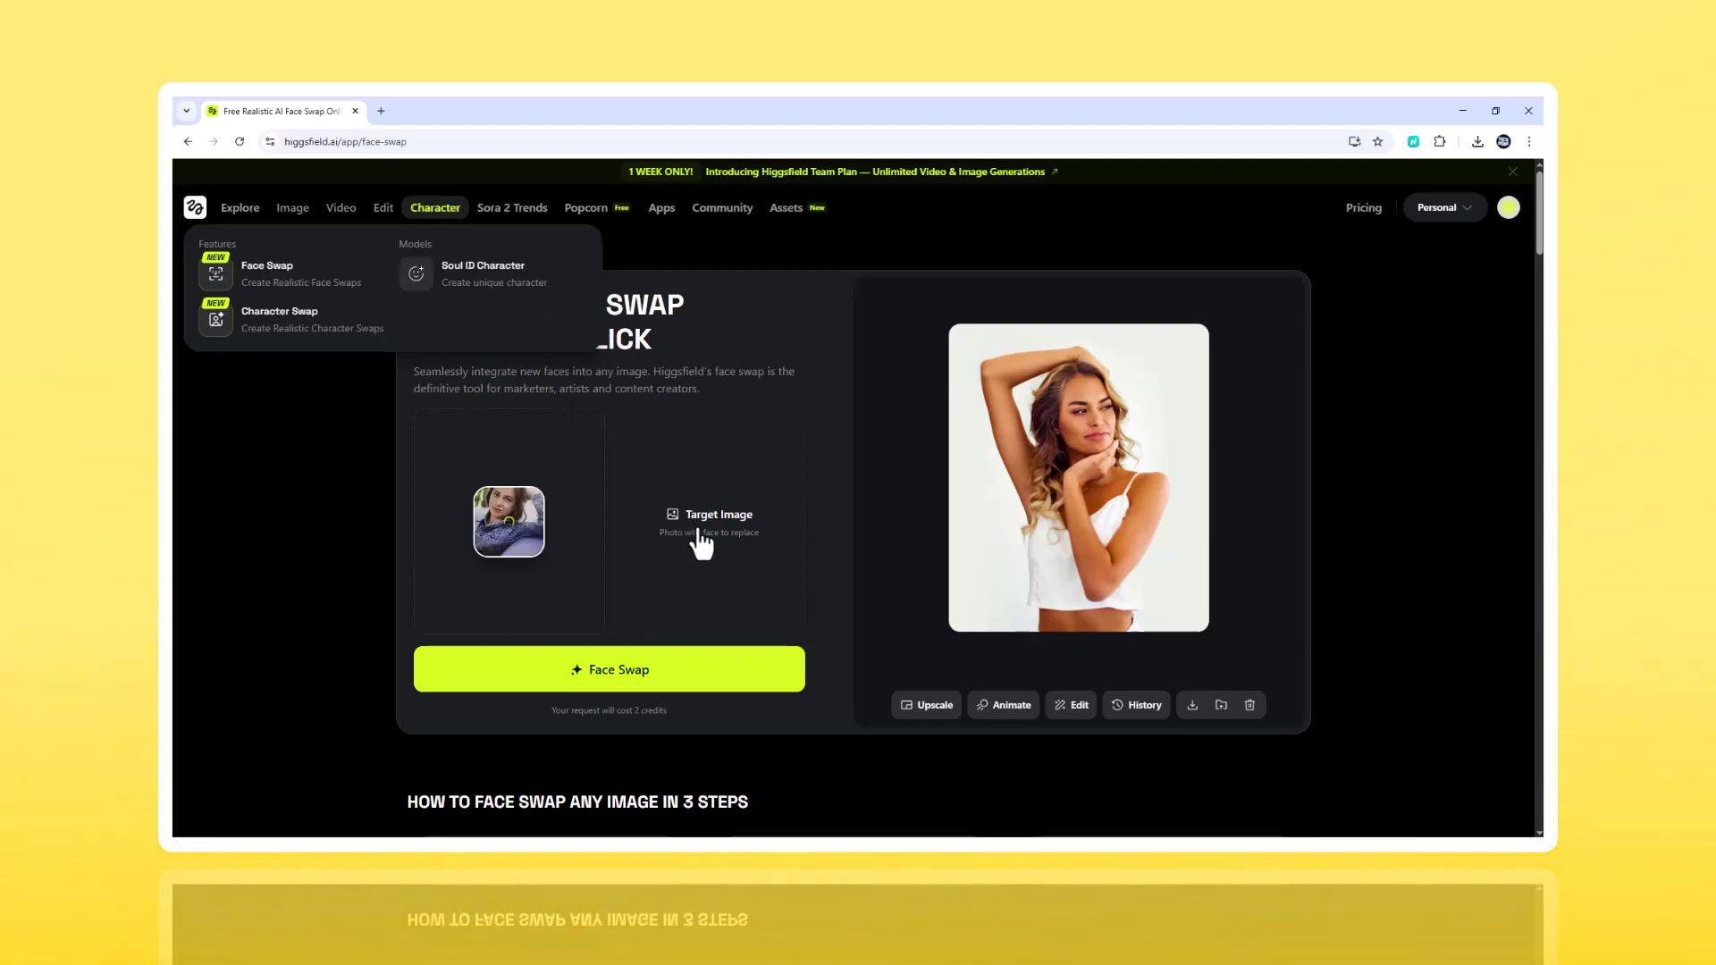
# Step: Load the curly-haired woman target image, get the swap result, then clear the face slot
pyautogui.click(711, 541)
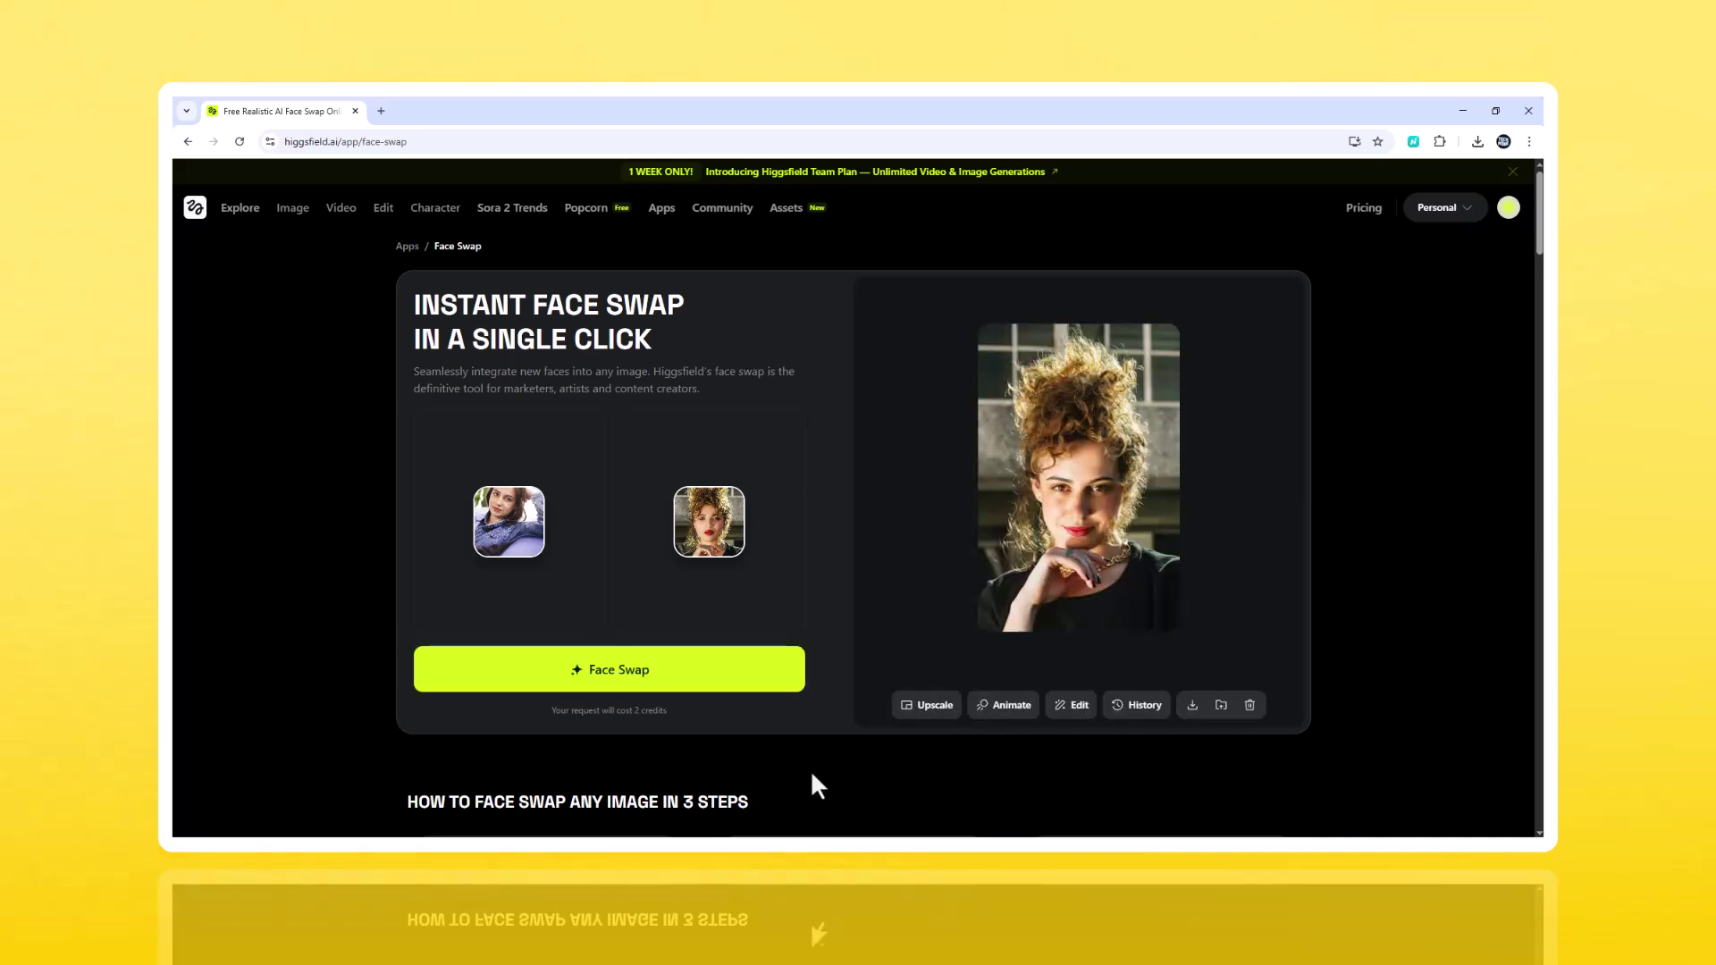
pyautogui.moveTo(516, 562)
pyautogui.click(543, 487)
# Step: Swap a new face onto the cinematic close-up of a young man against a dark wall
pyautogui.click(743, 487)
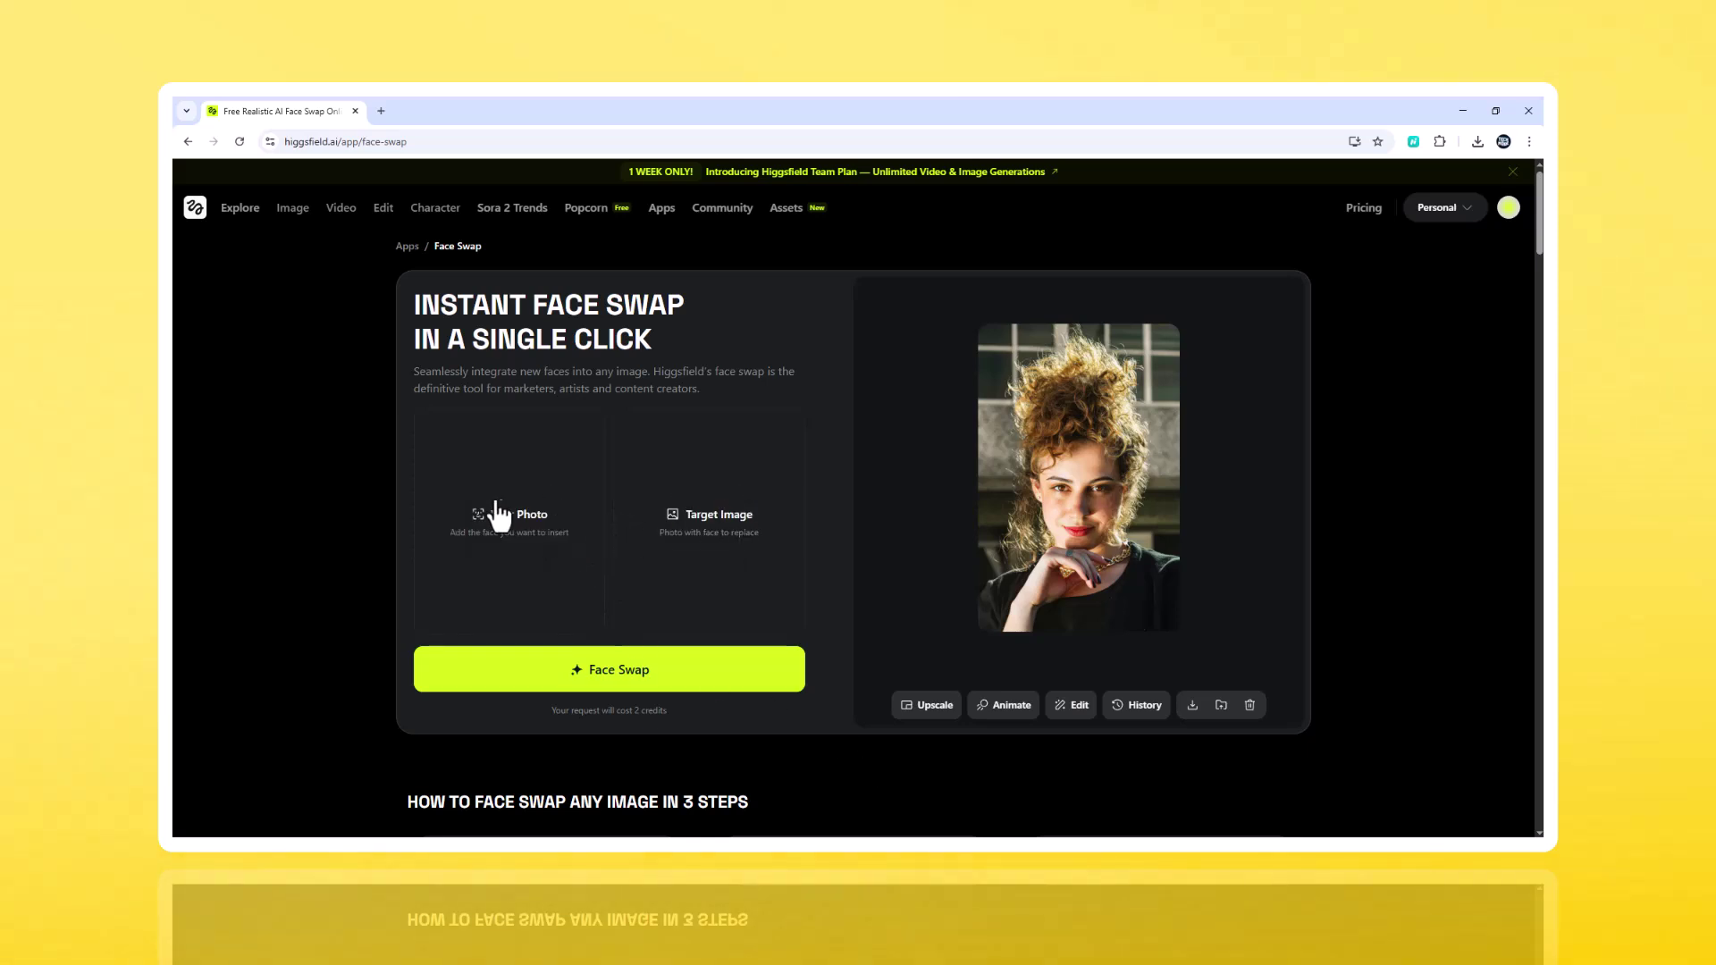
pyautogui.click(490, 511)
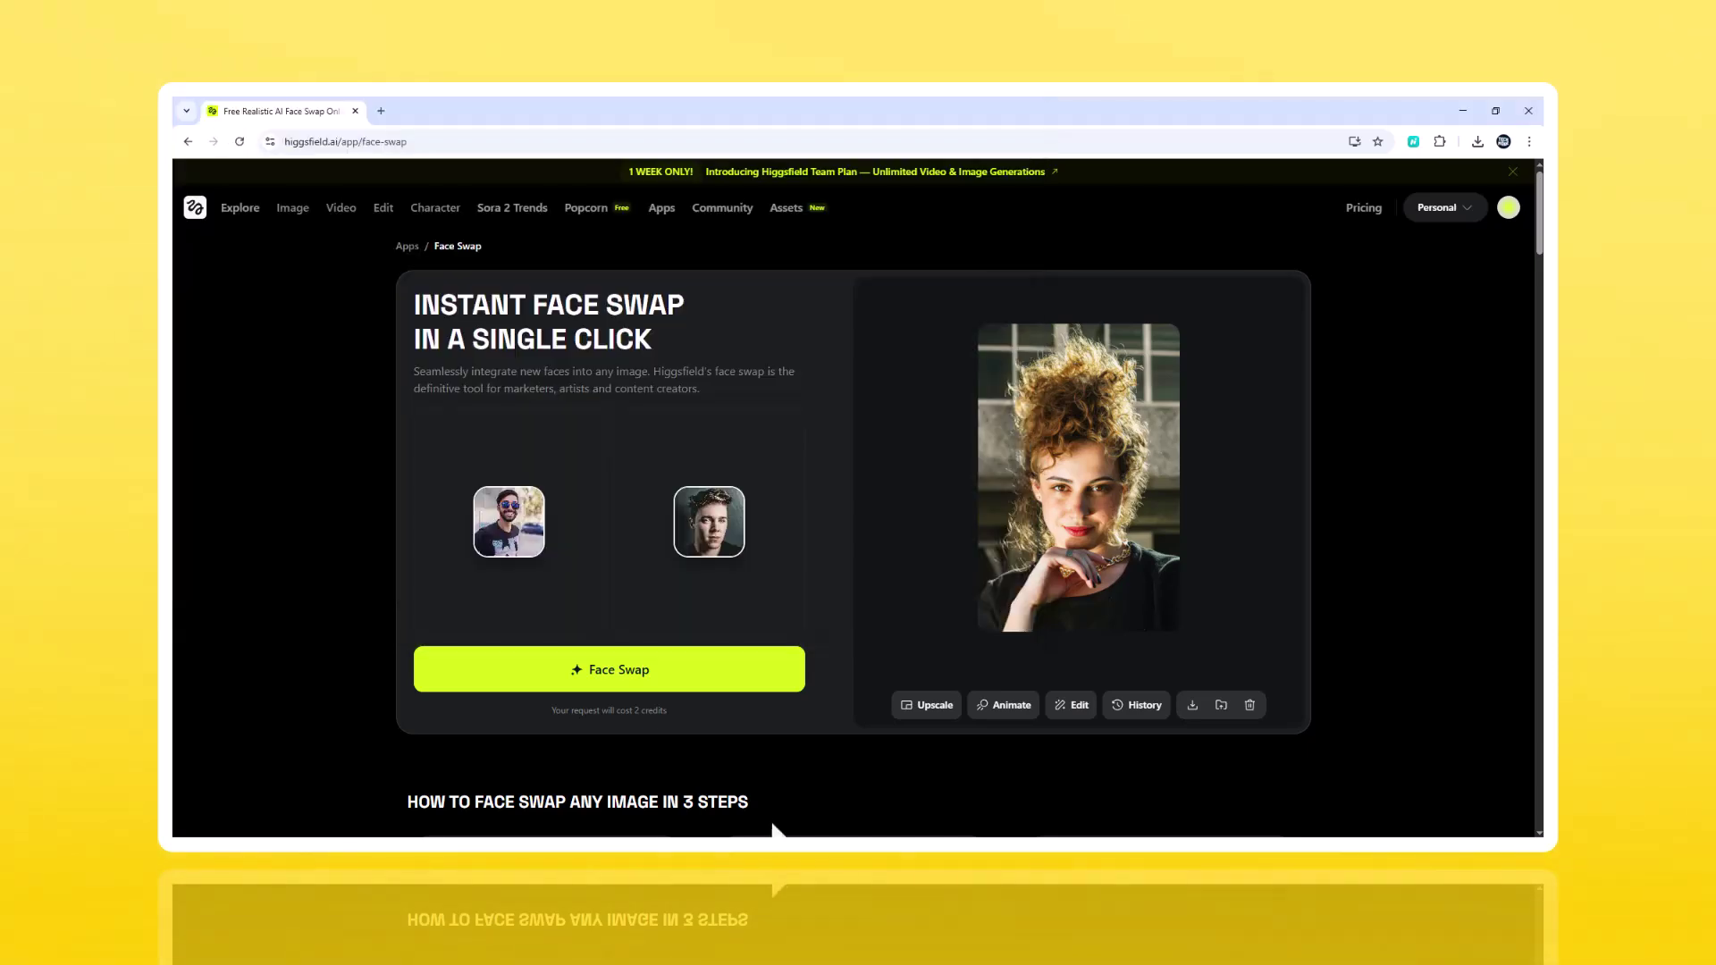
pyautogui.click(666, 642)
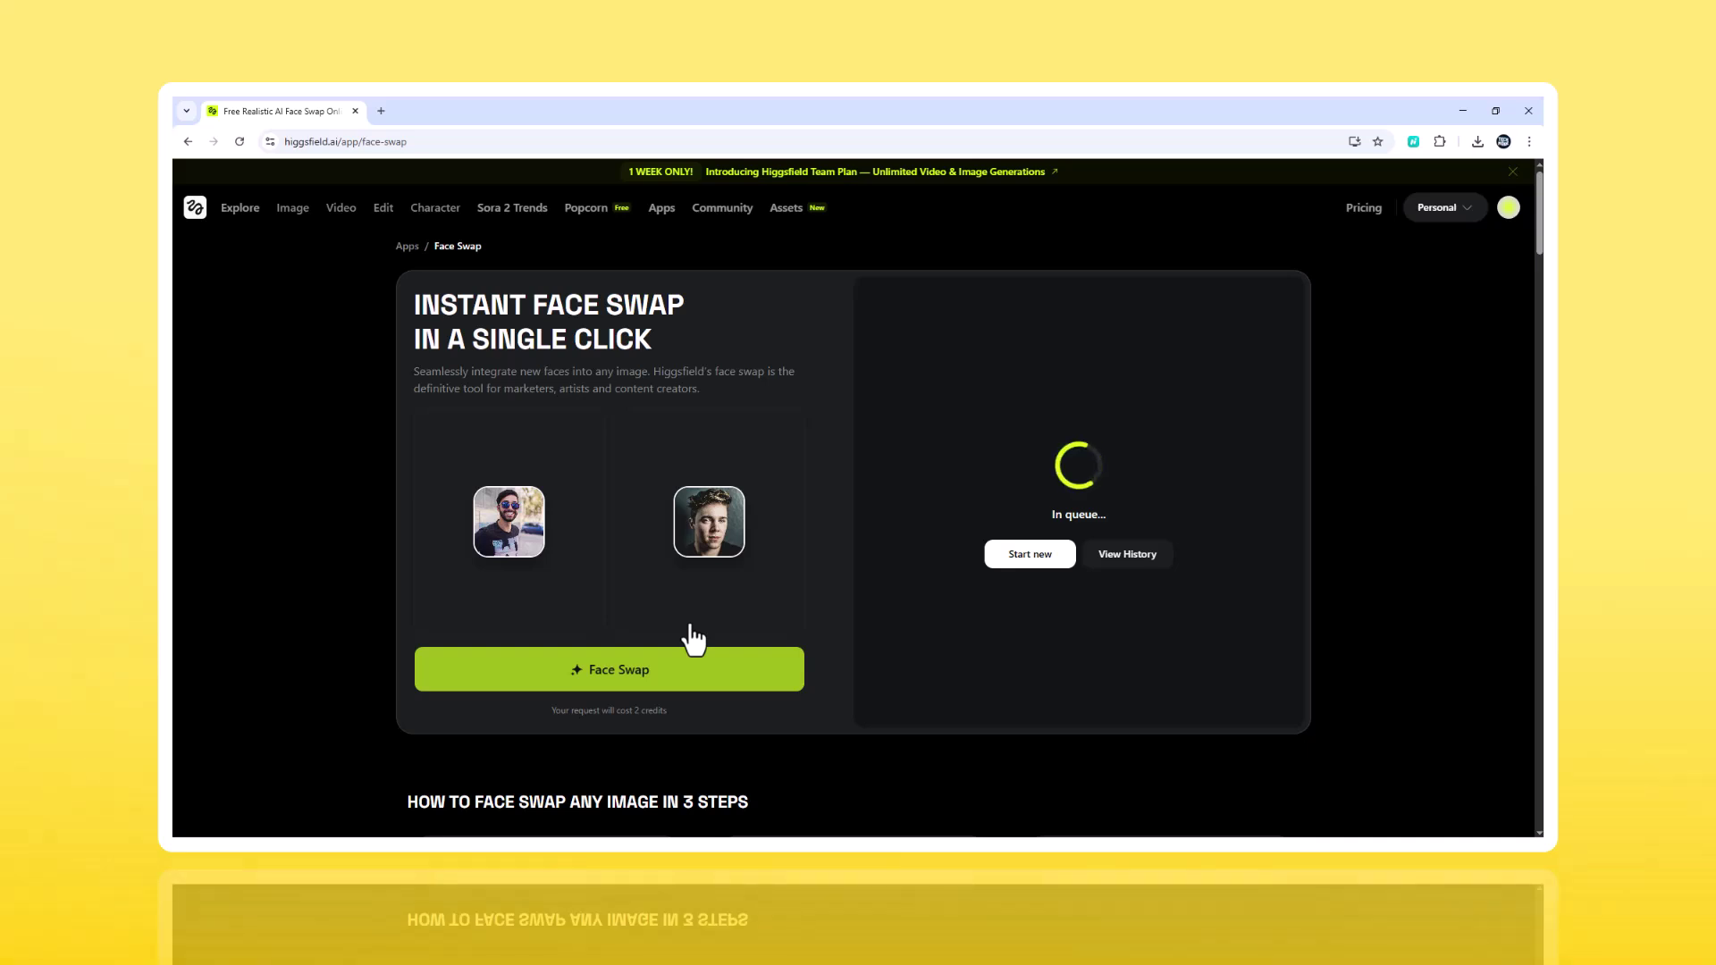
pyautogui.moveTo(885, 840)
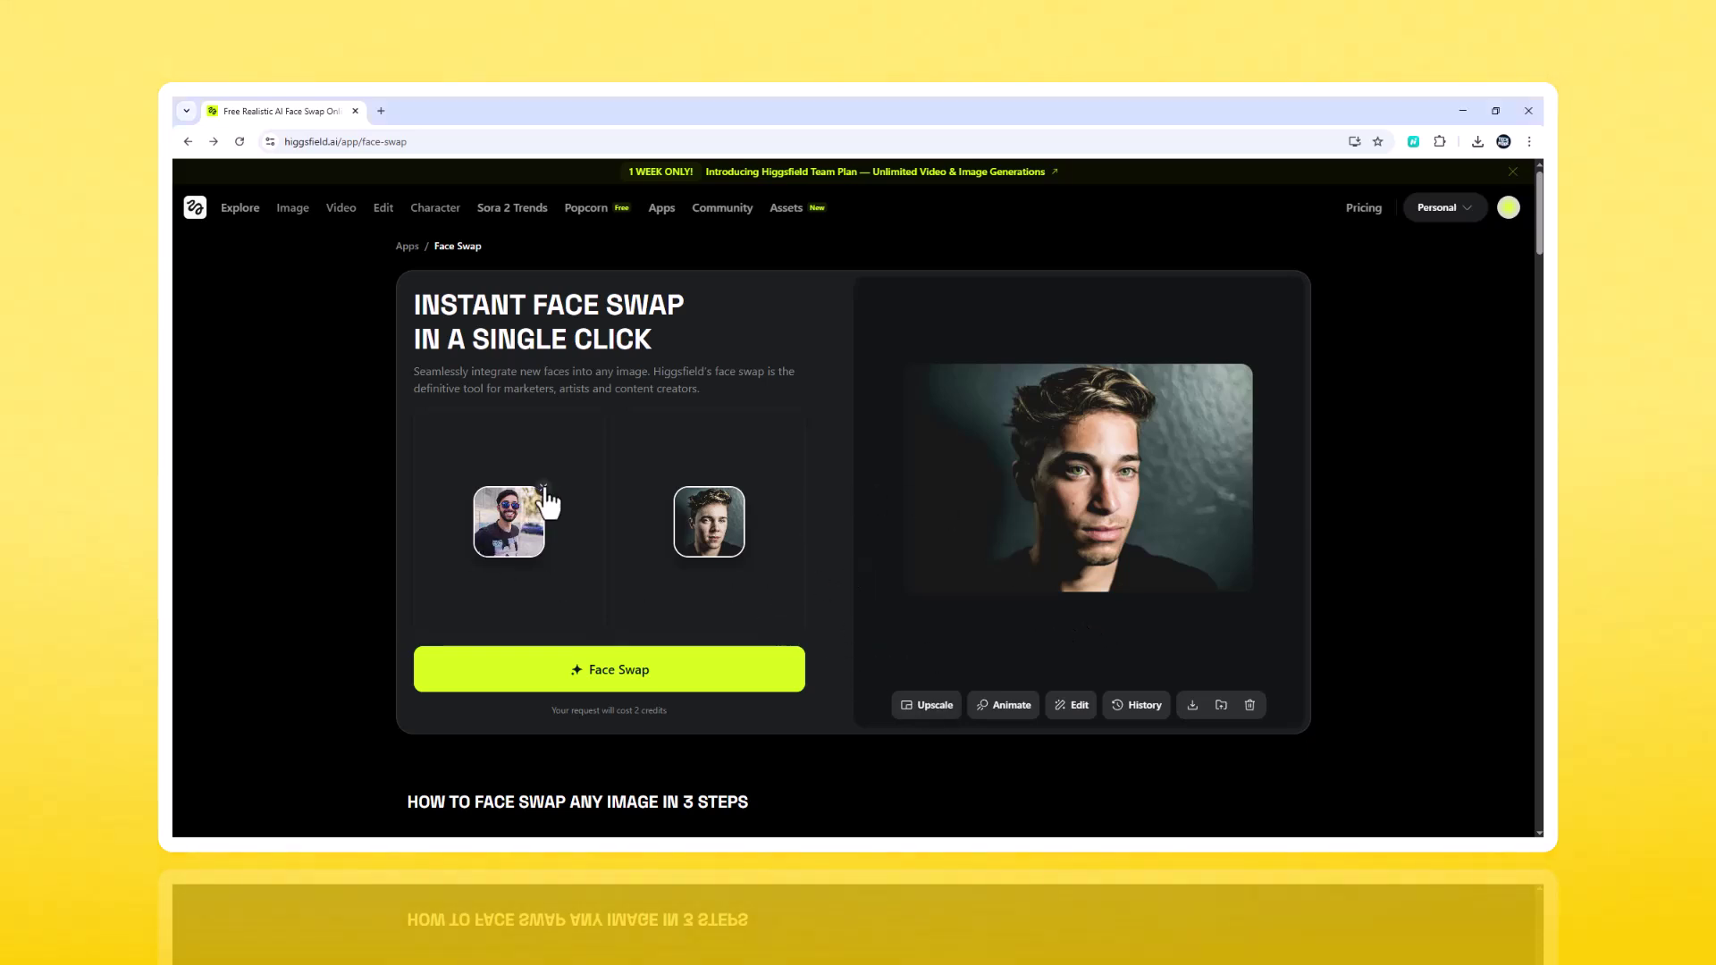
# Step: Replace both photos with the selfie and the watercolor portrait, then run the face swap
pyautogui.click(543, 487)
pyautogui.click(743, 487)
pyautogui.click(483, 541)
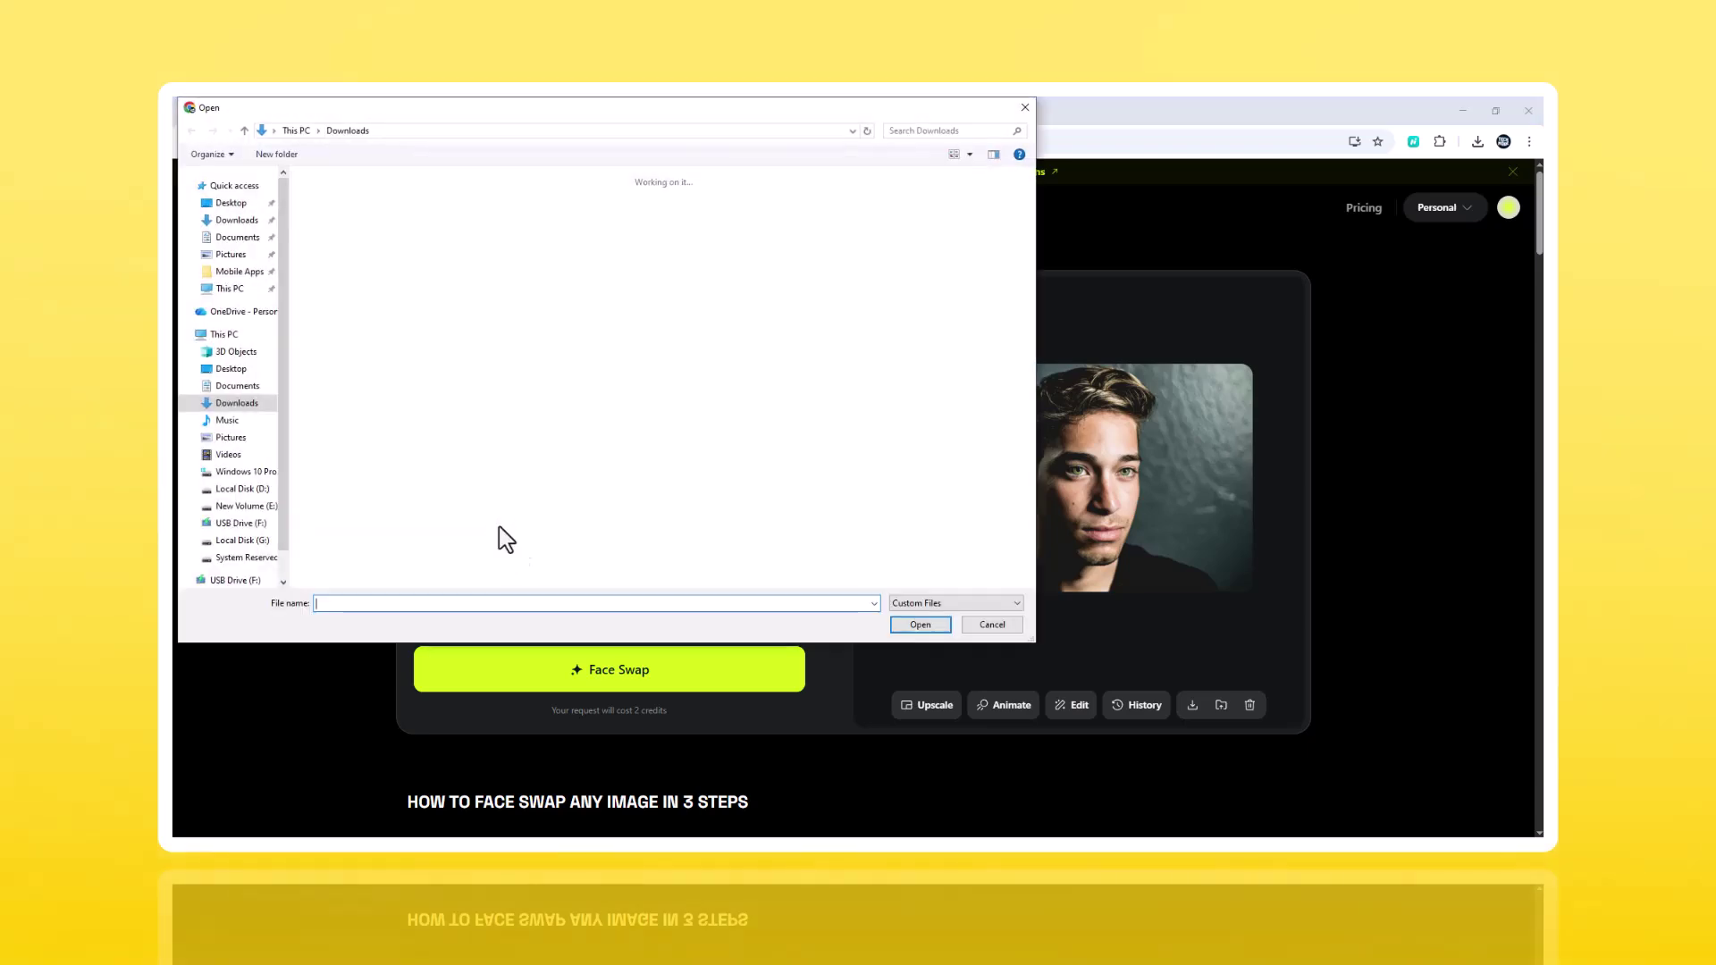
pyautogui.doubleClick(384, 215)
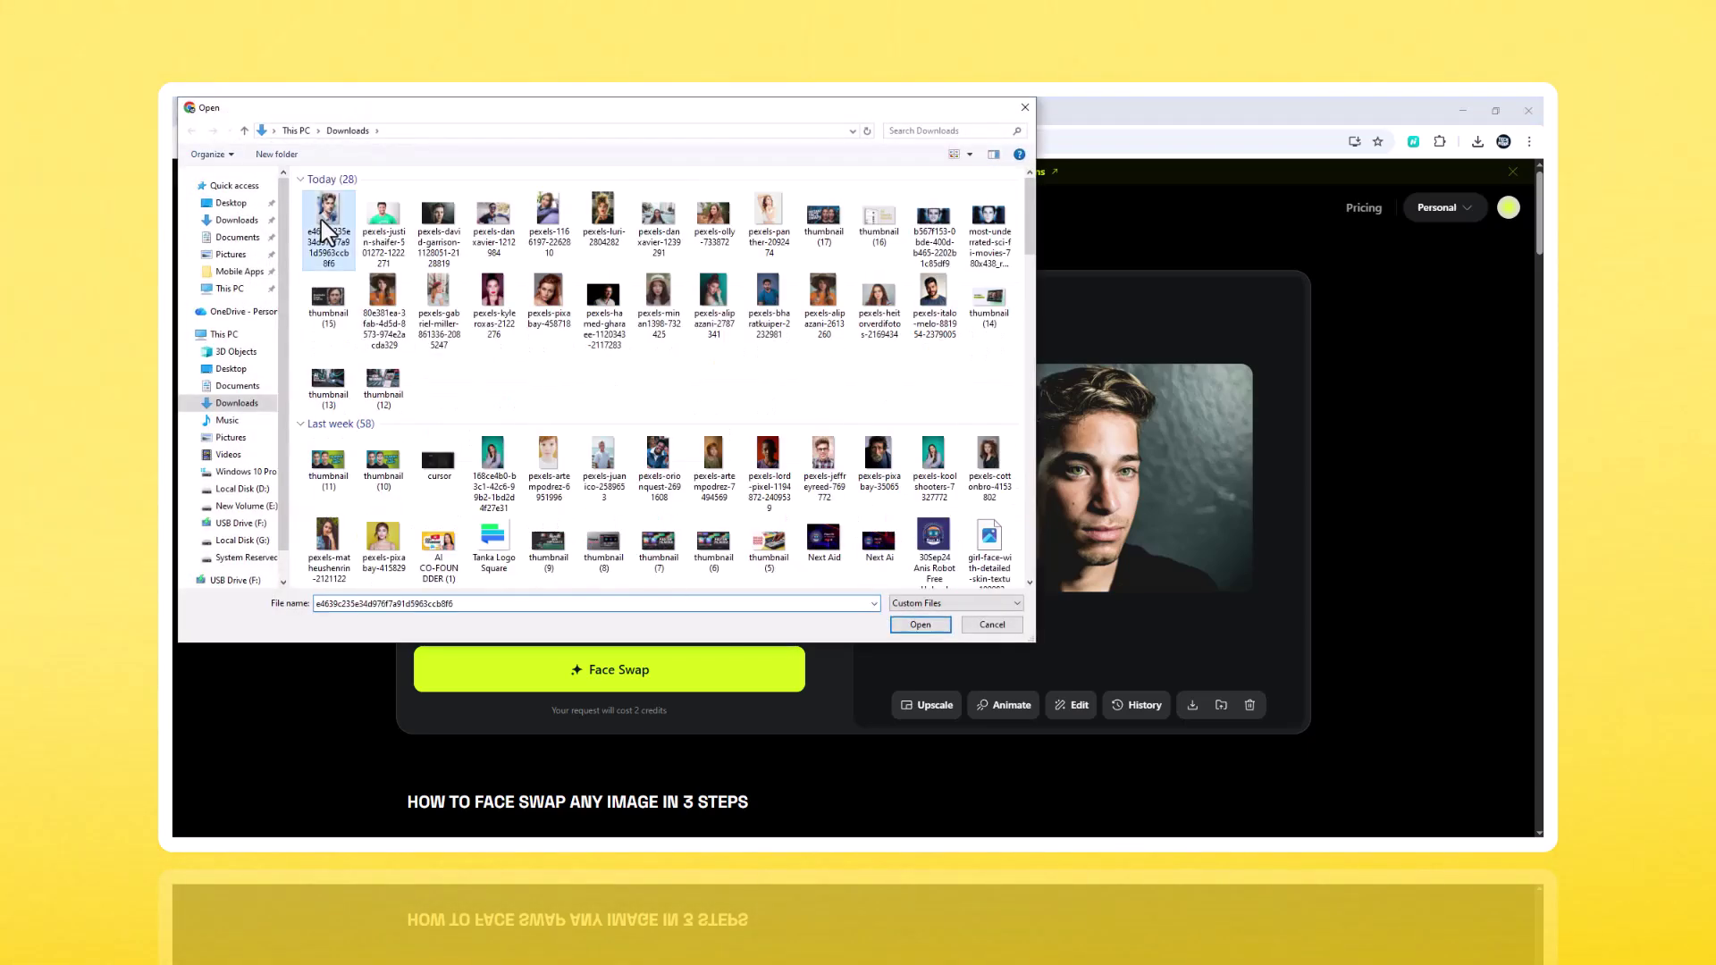
pyautogui.doubleClick(332, 223)
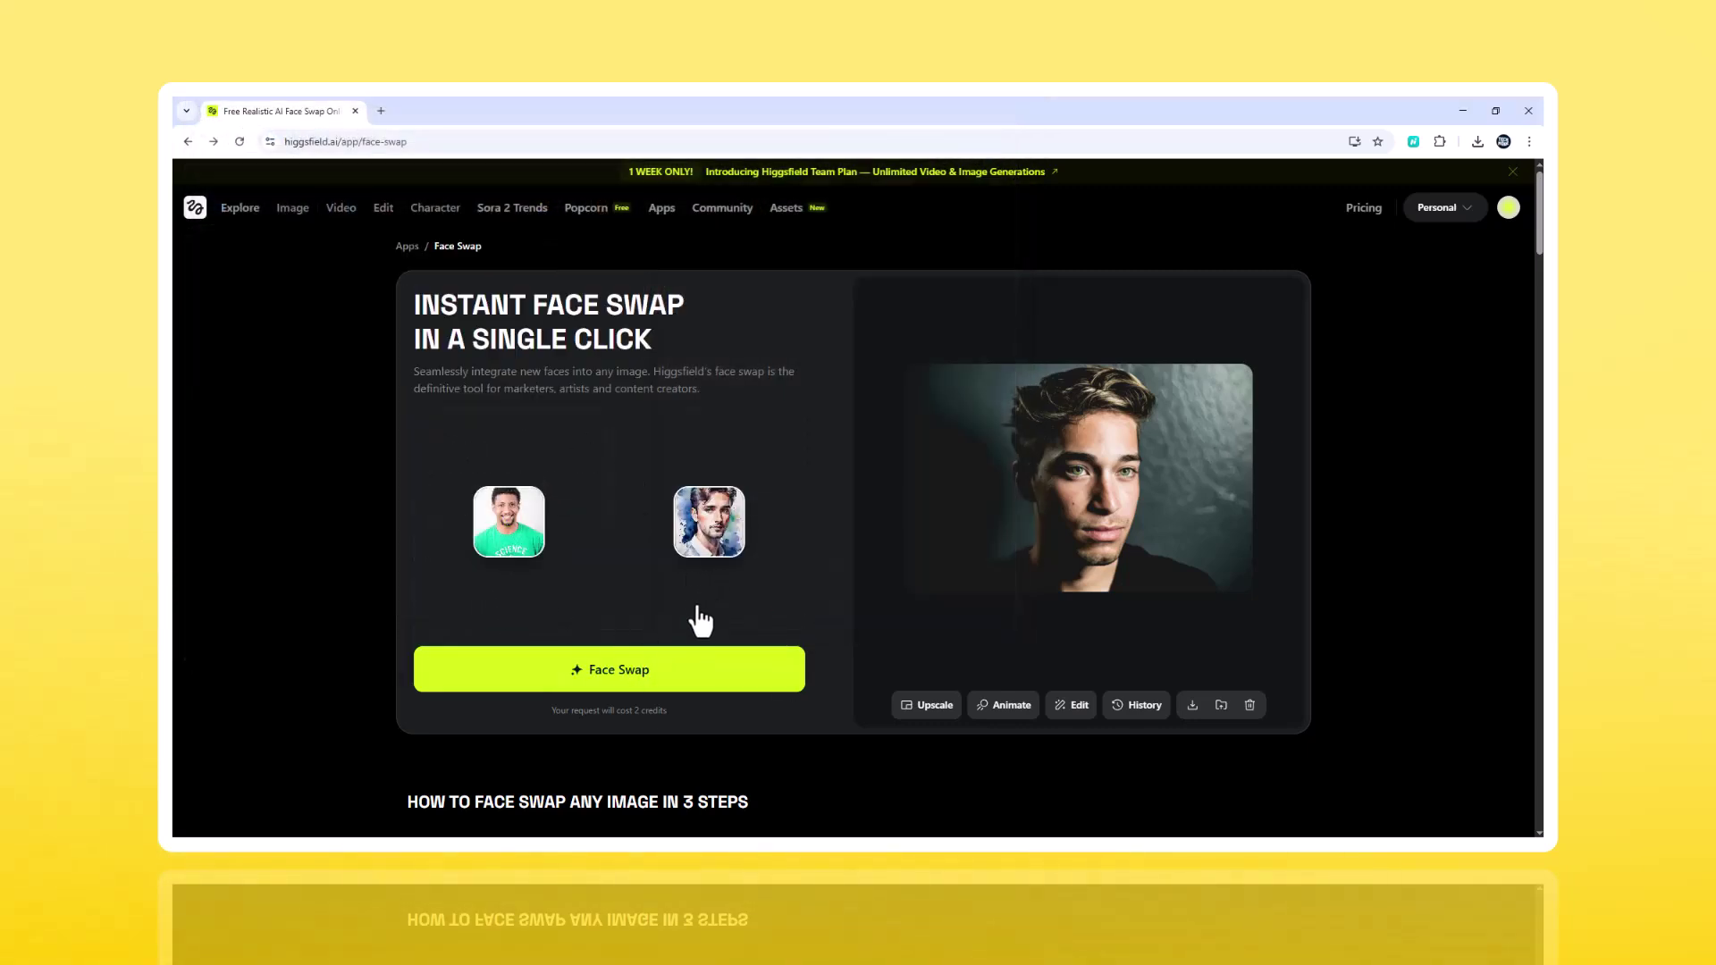
pyautogui.click(688, 673)
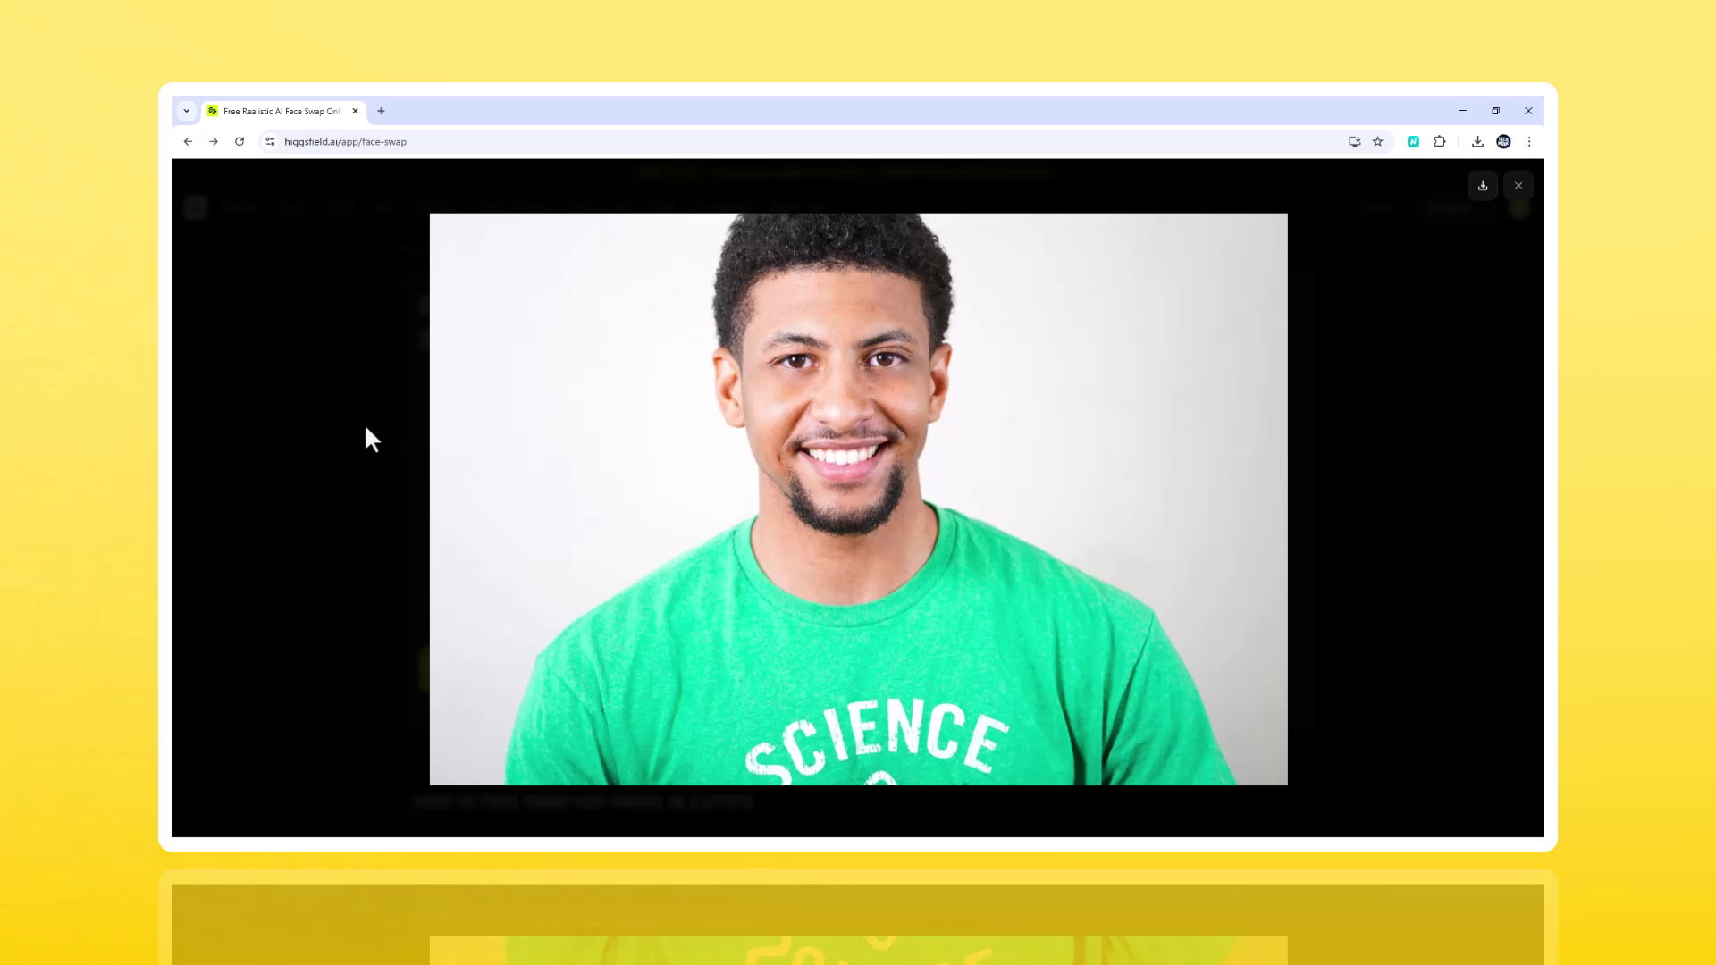
# Step: Close the full-screen selfie preview and return to the Explore home page
pyautogui.click(1518, 187)
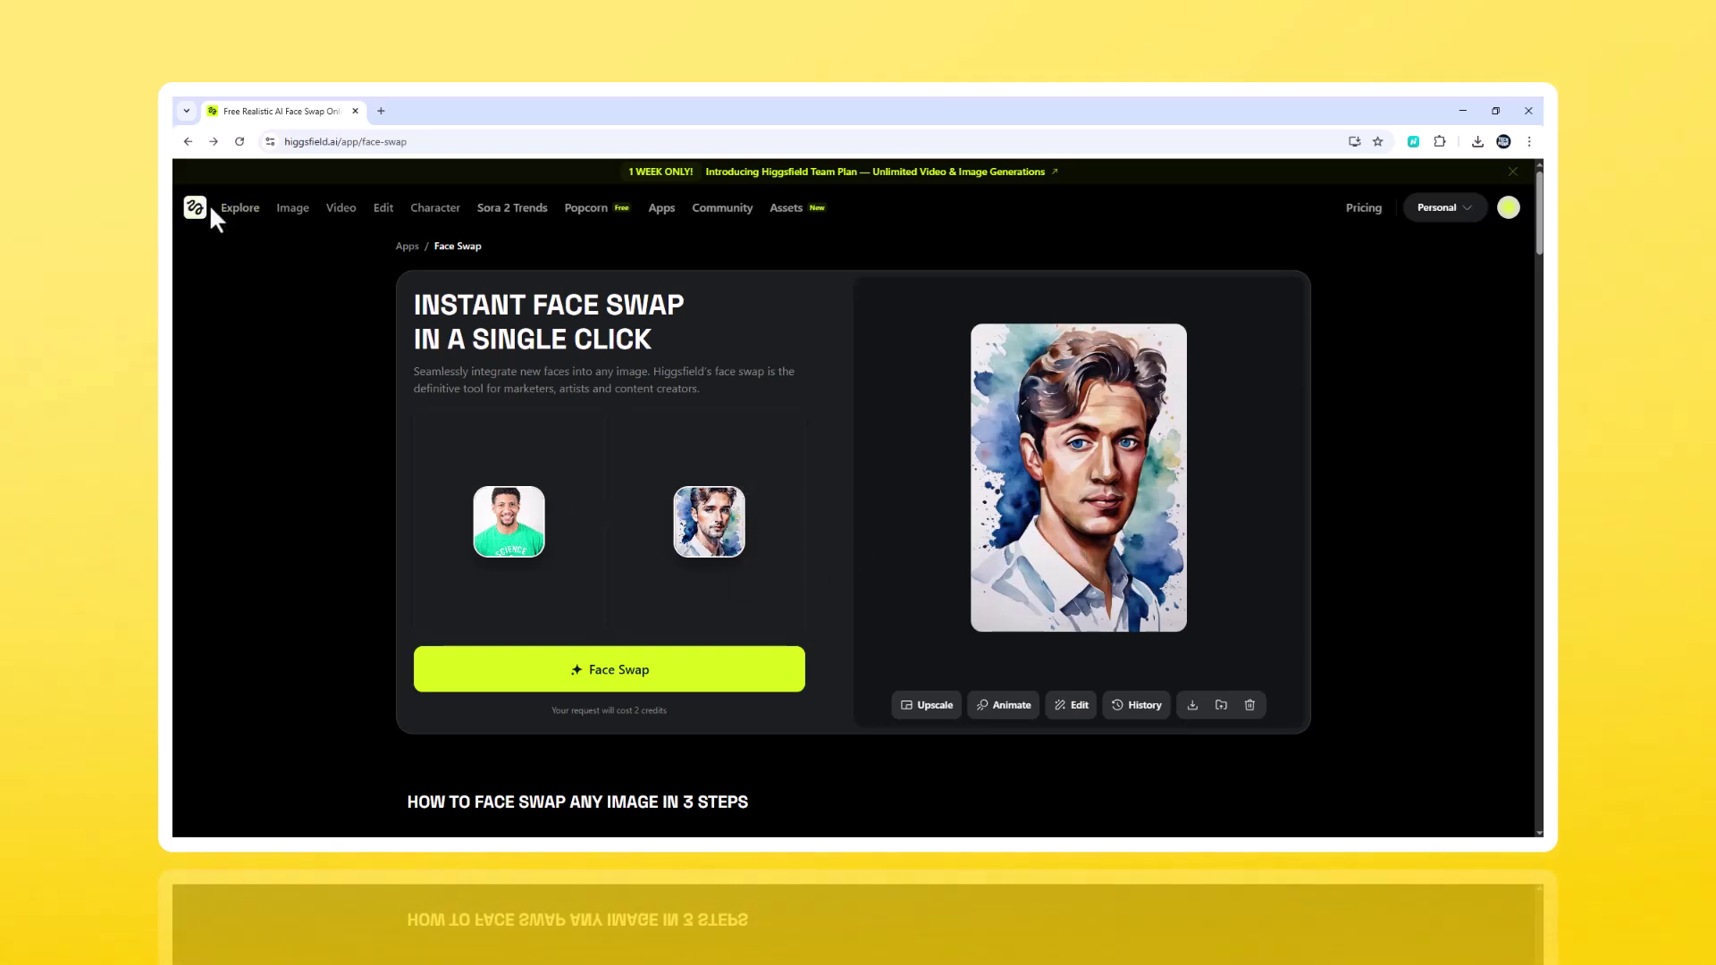
pyautogui.click(234, 208)
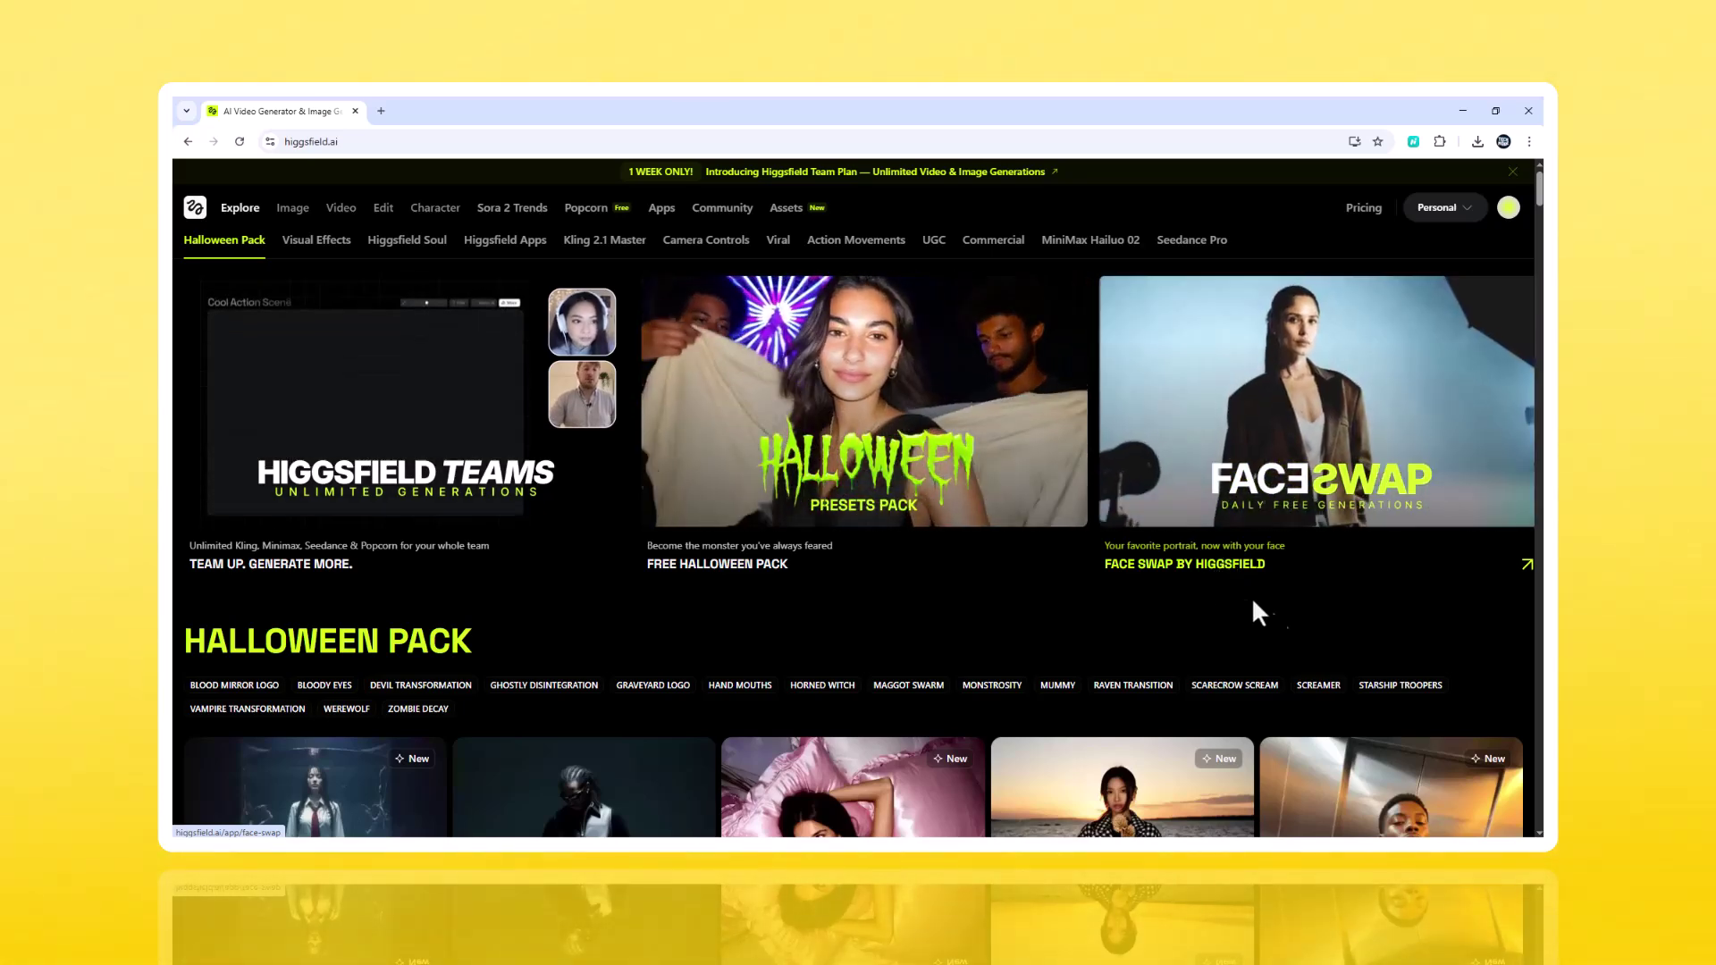
# Step: Scroll past Halloween Pack, Sora 2 and Wan 2.5 Community galleries to Visual Effects
pyautogui.scroll(-3, 1326, 614)
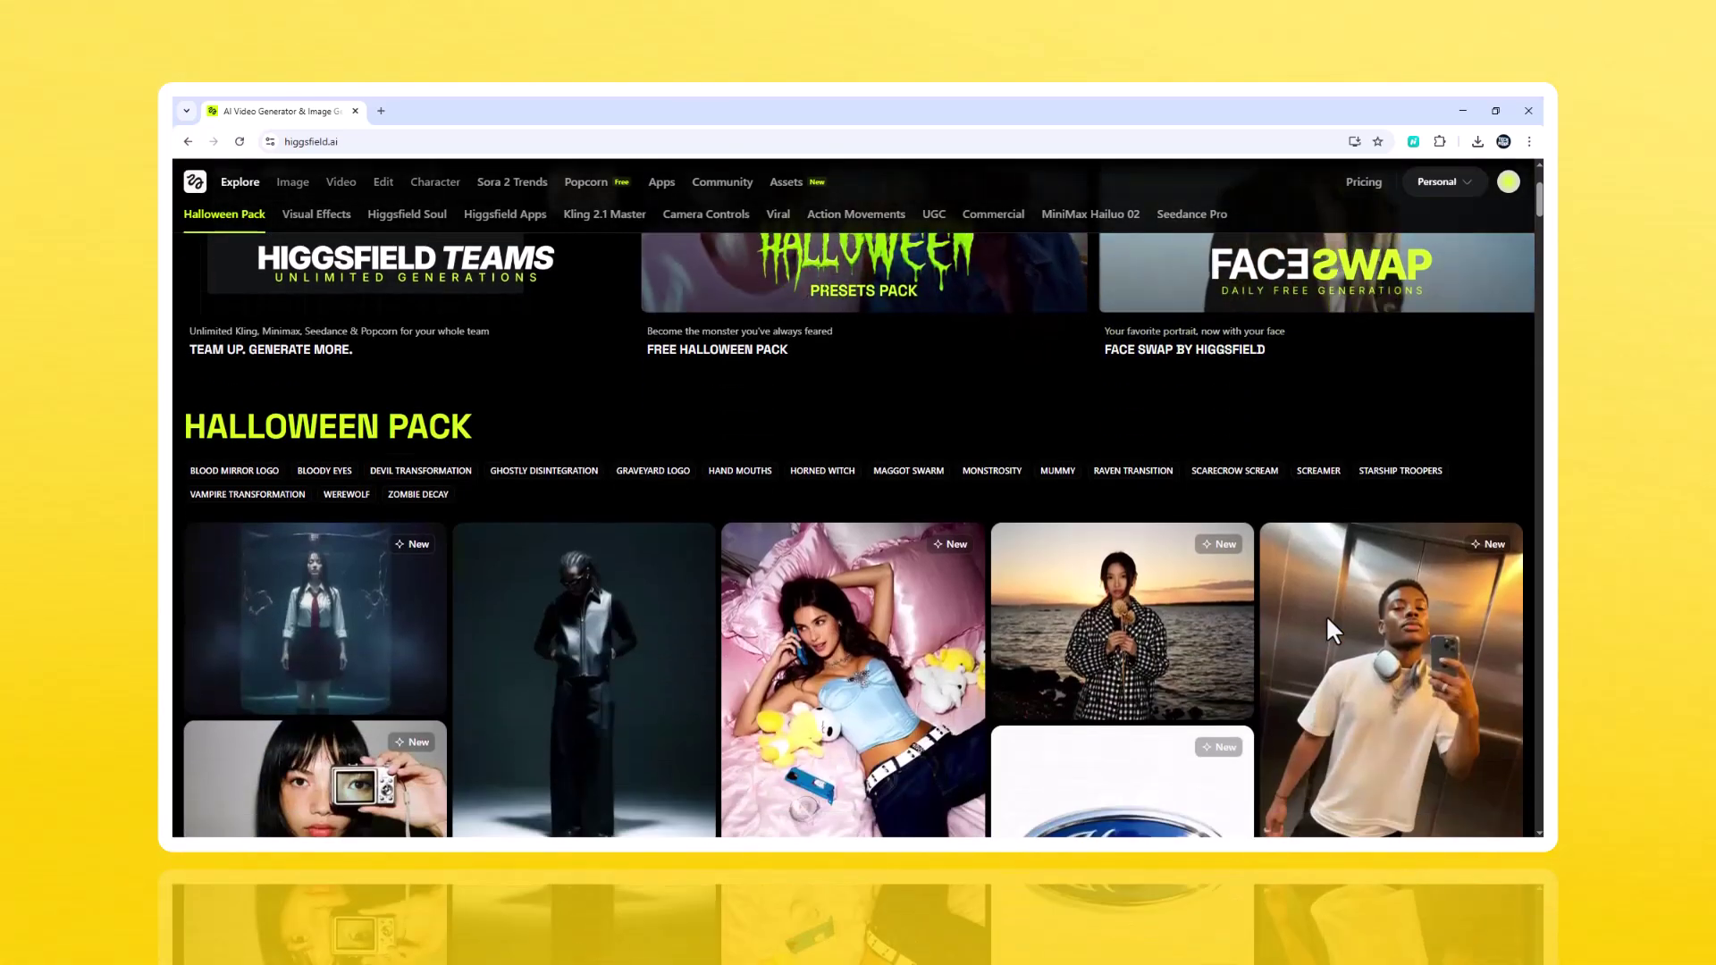
pyautogui.scroll(-5, 1326, 613)
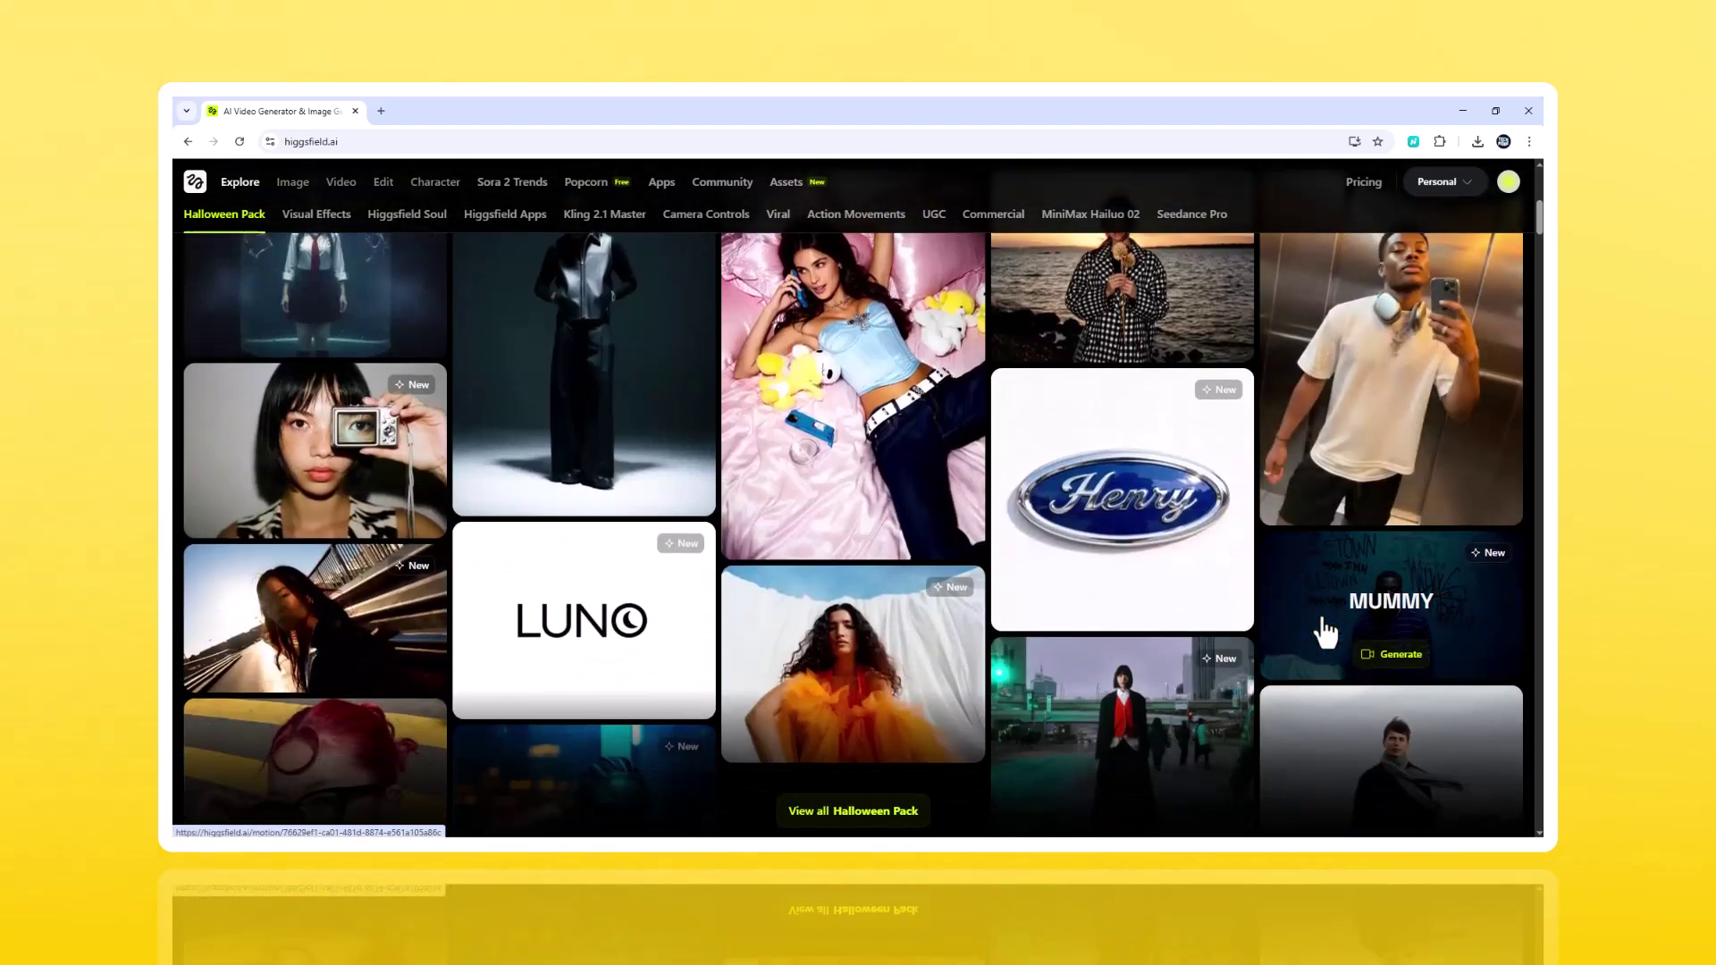
pyautogui.scroll(-5, 1323, 623)
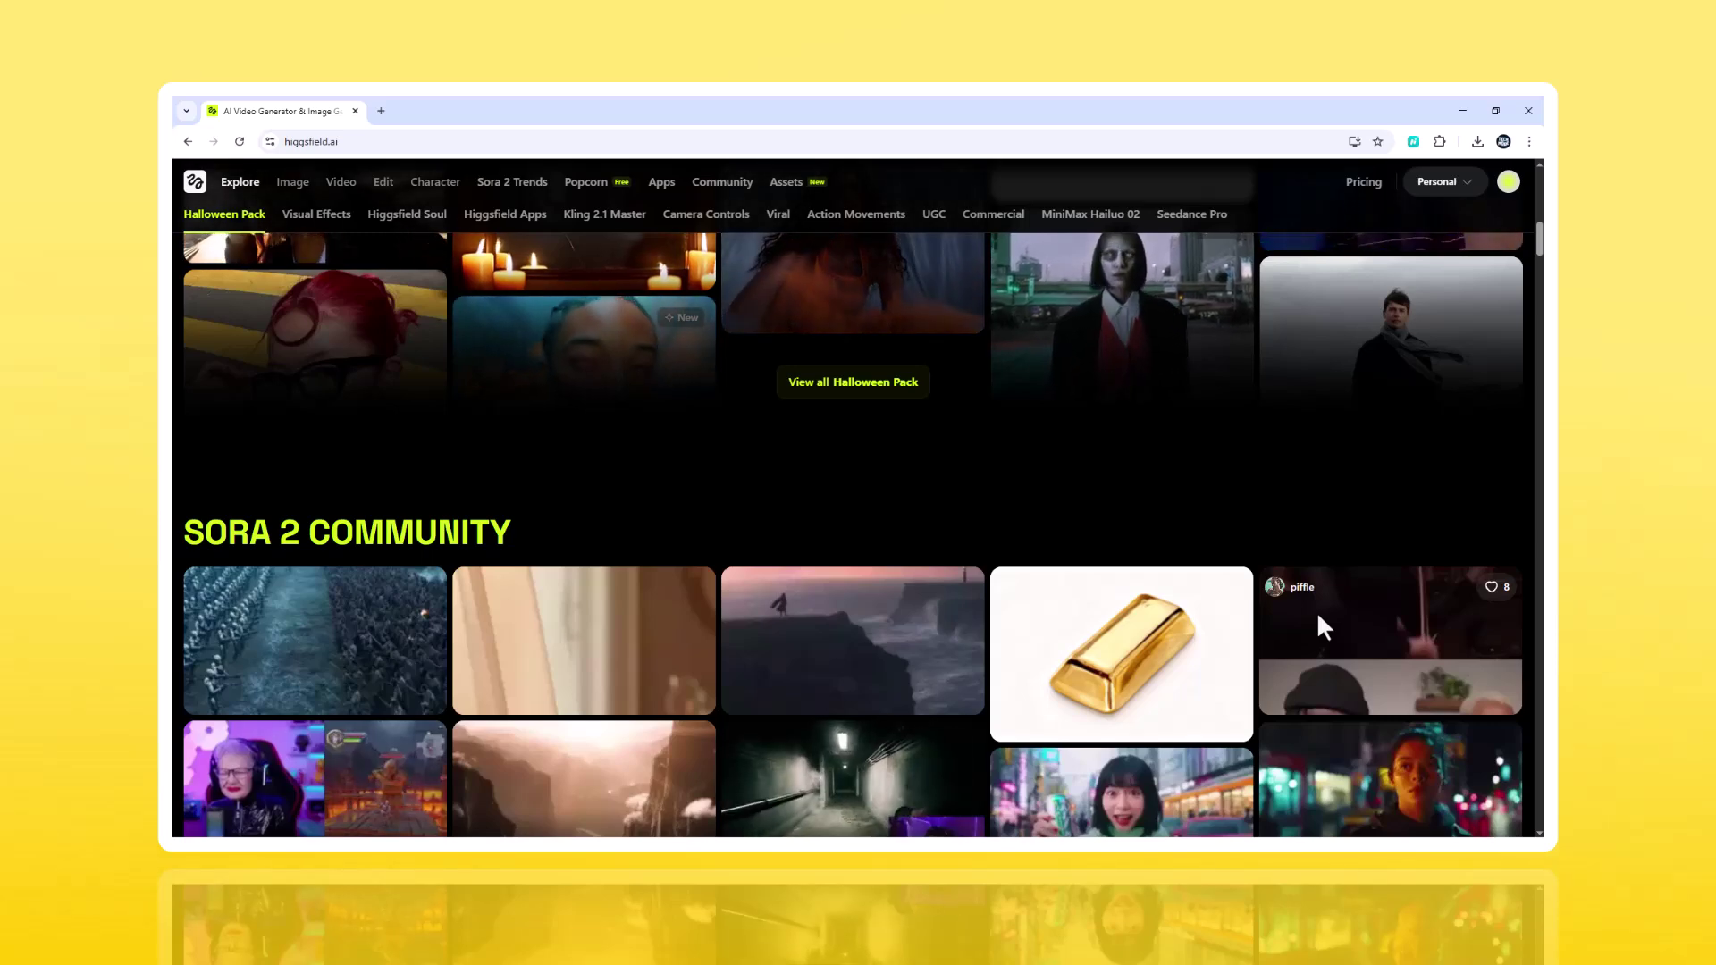
pyautogui.scroll(-5, 1319, 617)
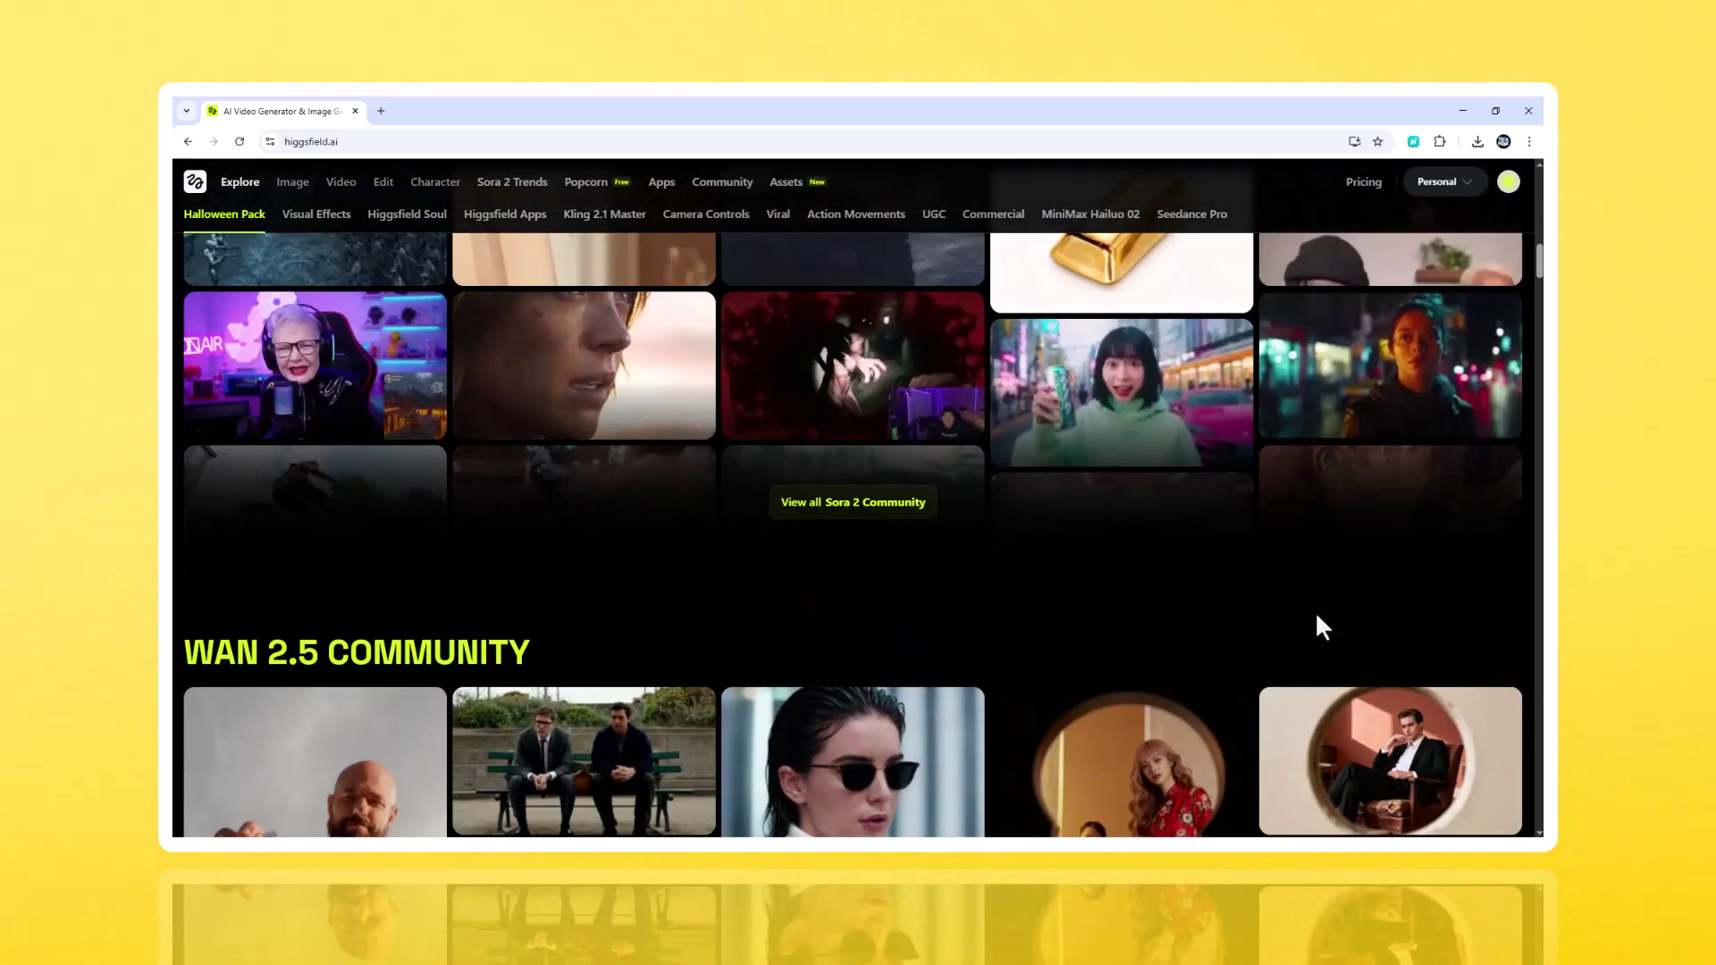
pyautogui.scroll(-4, 1317, 616)
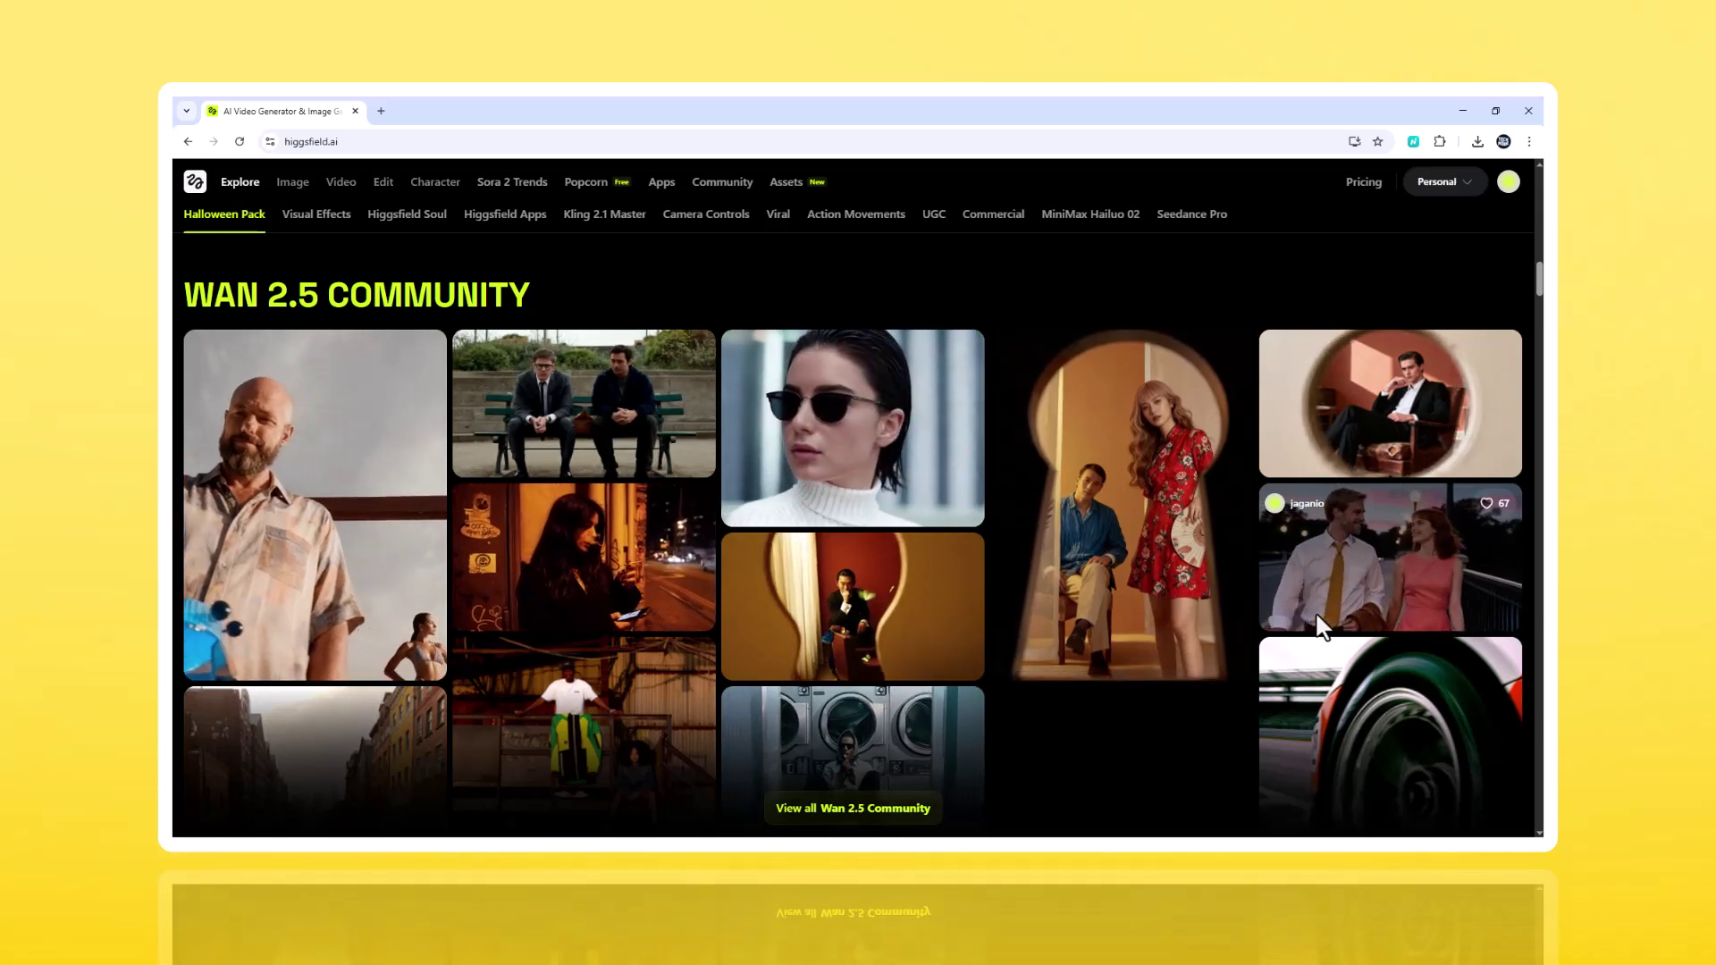
pyautogui.scroll(-10, 1317, 621)
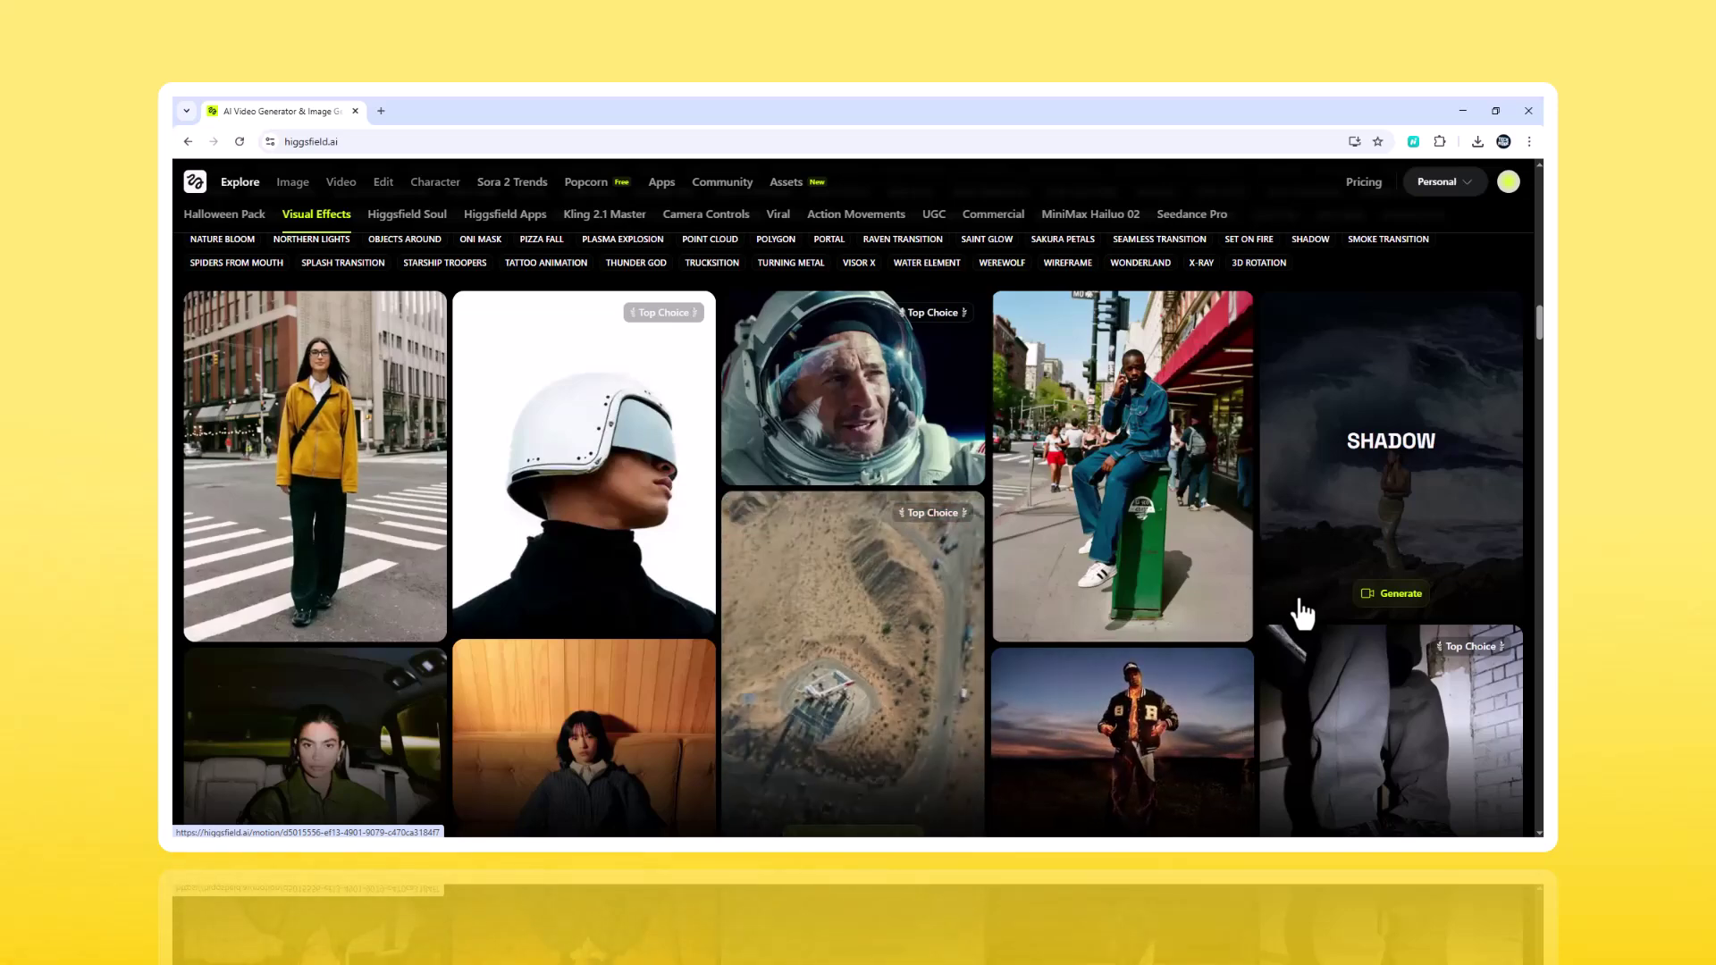
# Step: Scroll past Higgsfield Soul and Higgsfield Apps to the Kling 2.1 Master effects gallery
pyautogui.scroll(-3, 1310, 615)
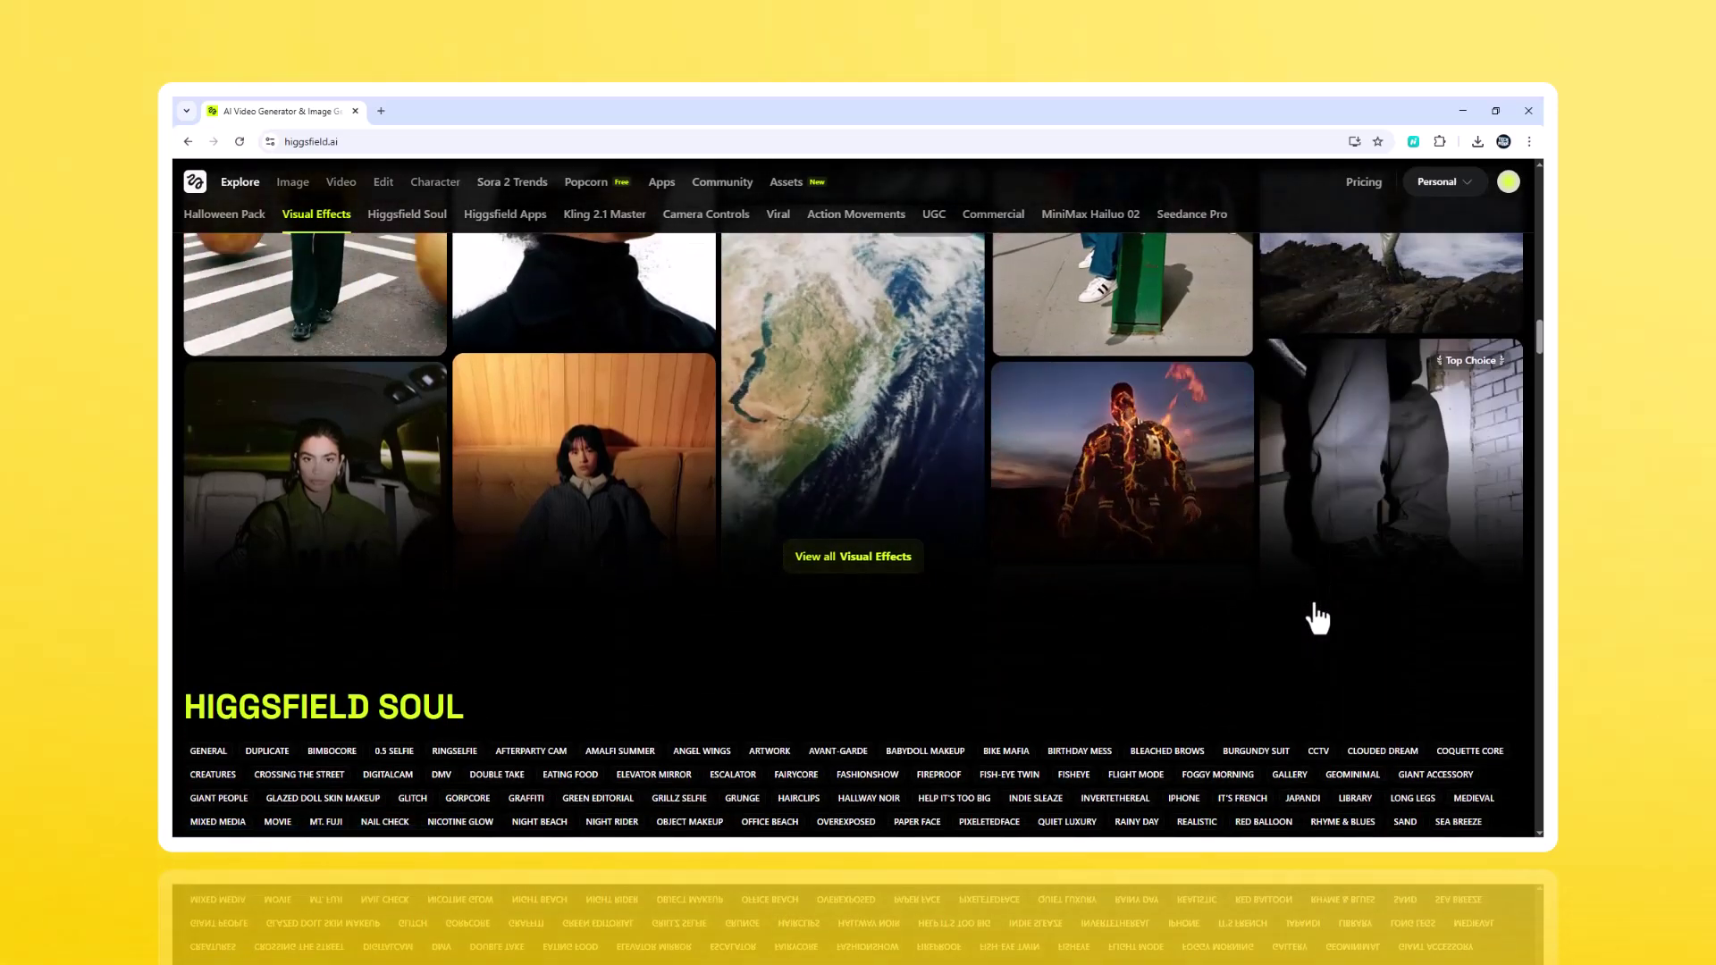
pyautogui.scroll(-1, 1315, 617)
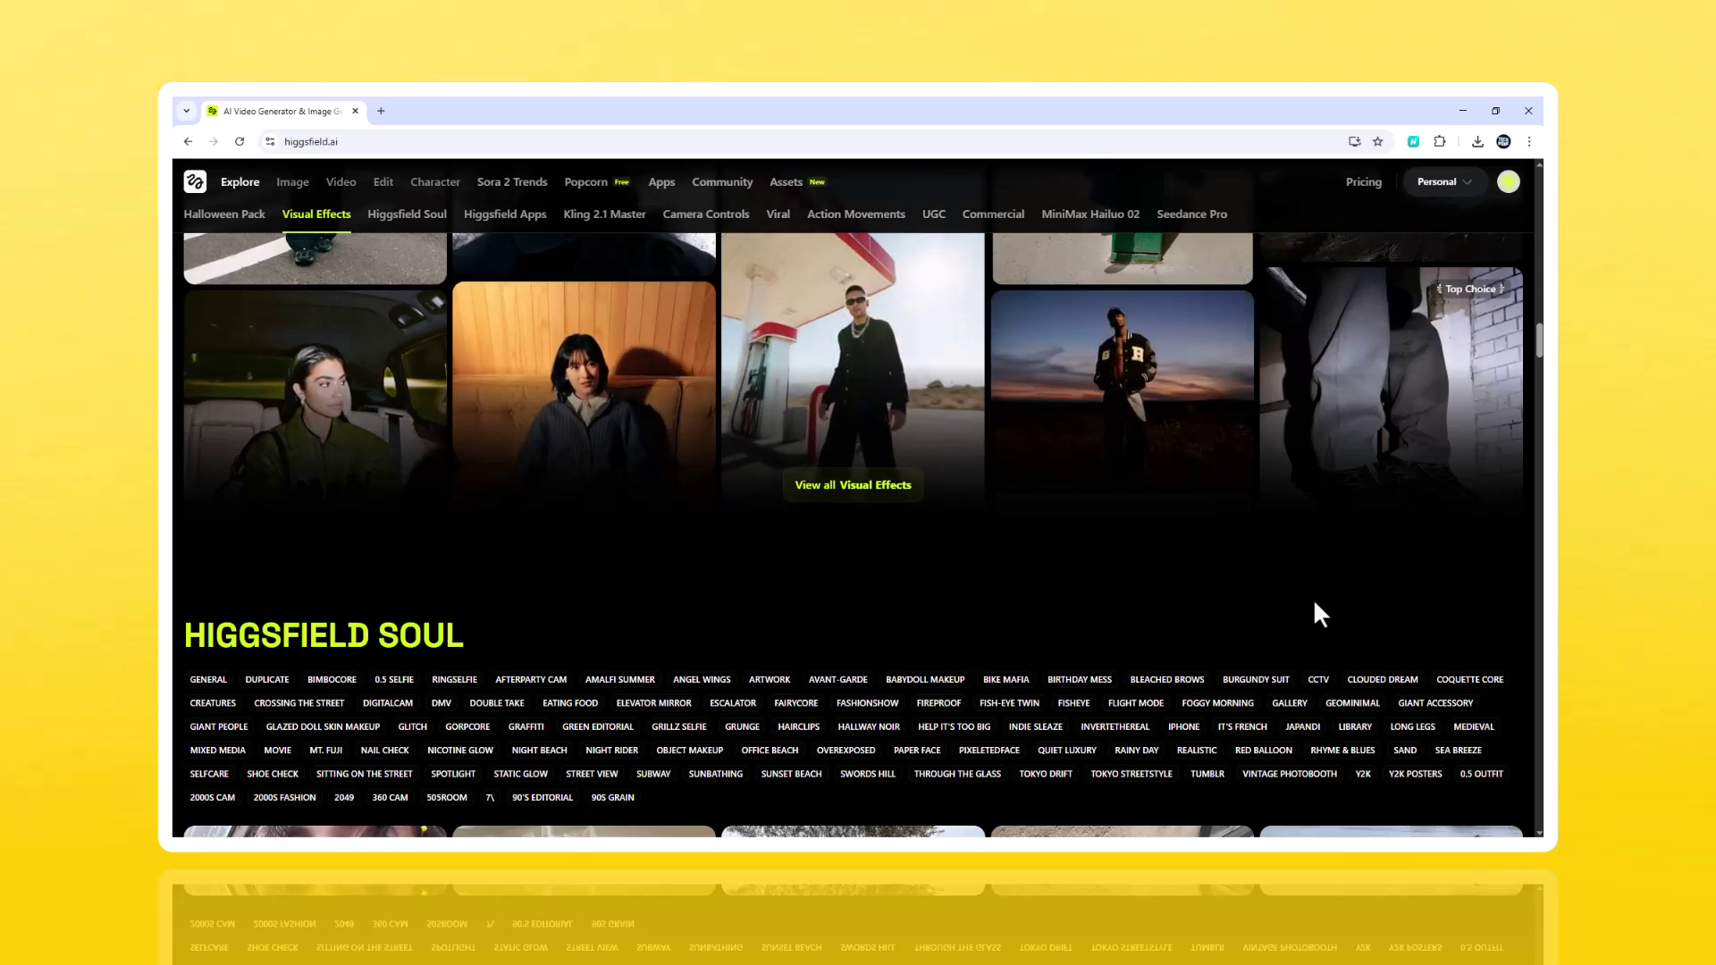
pyautogui.scroll(-1, 1370, 694)
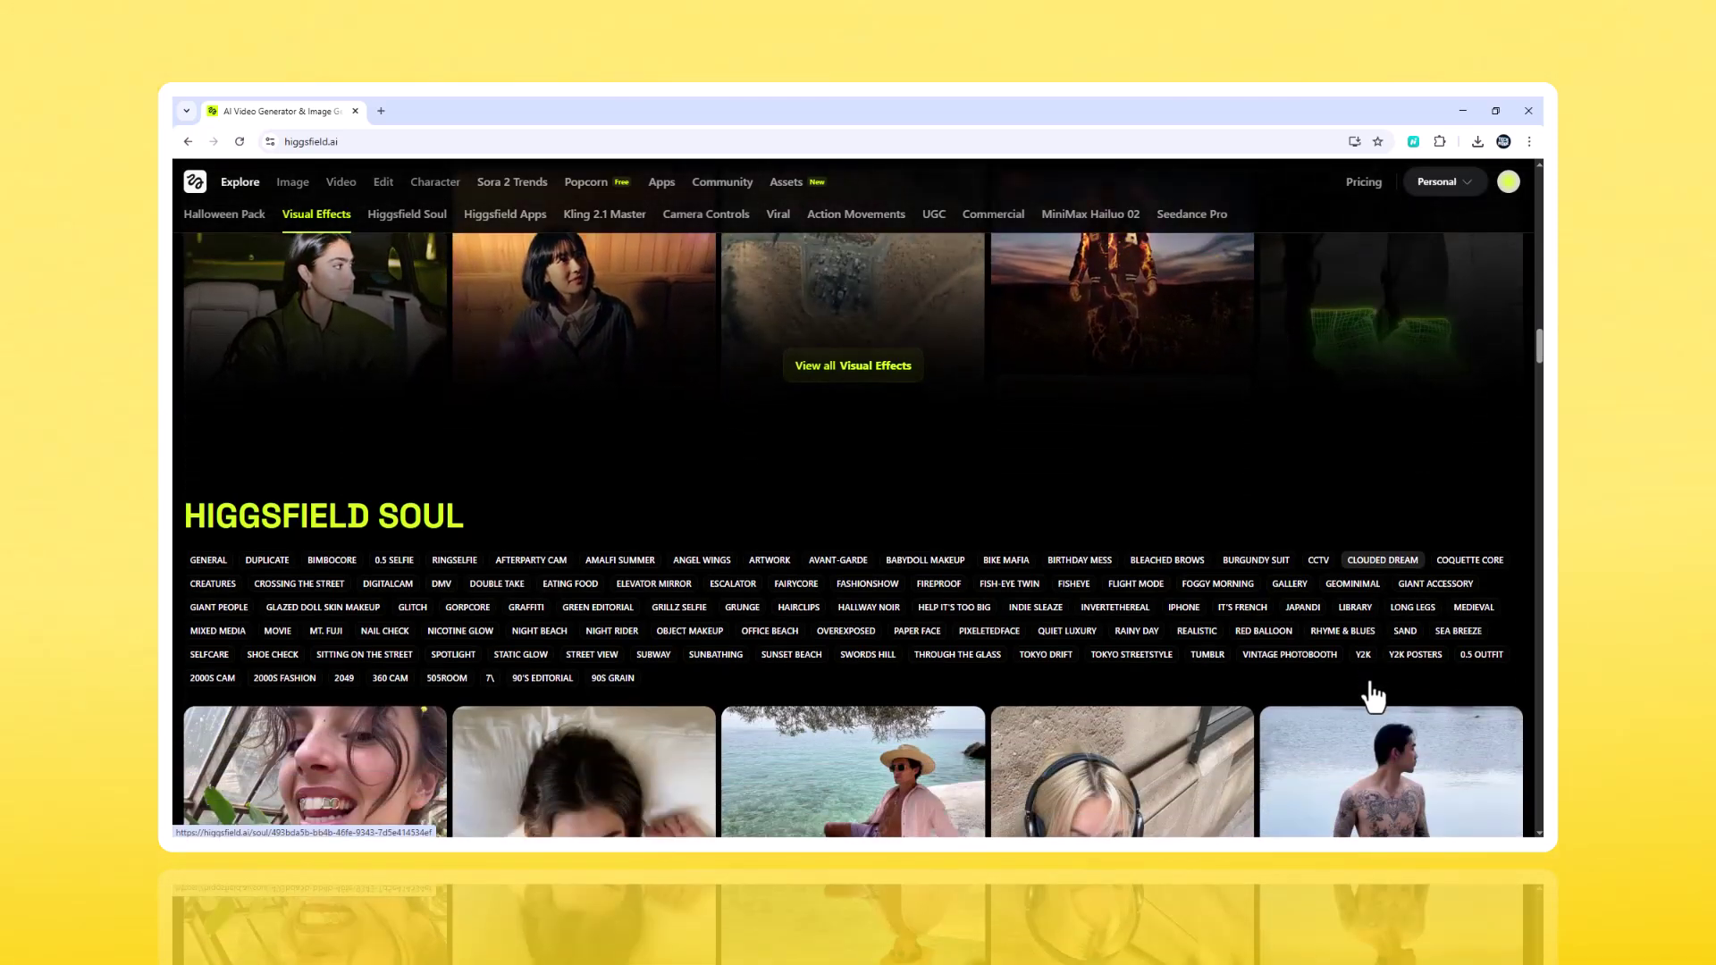
pyautogui.scroll(-3, 1372, 695)
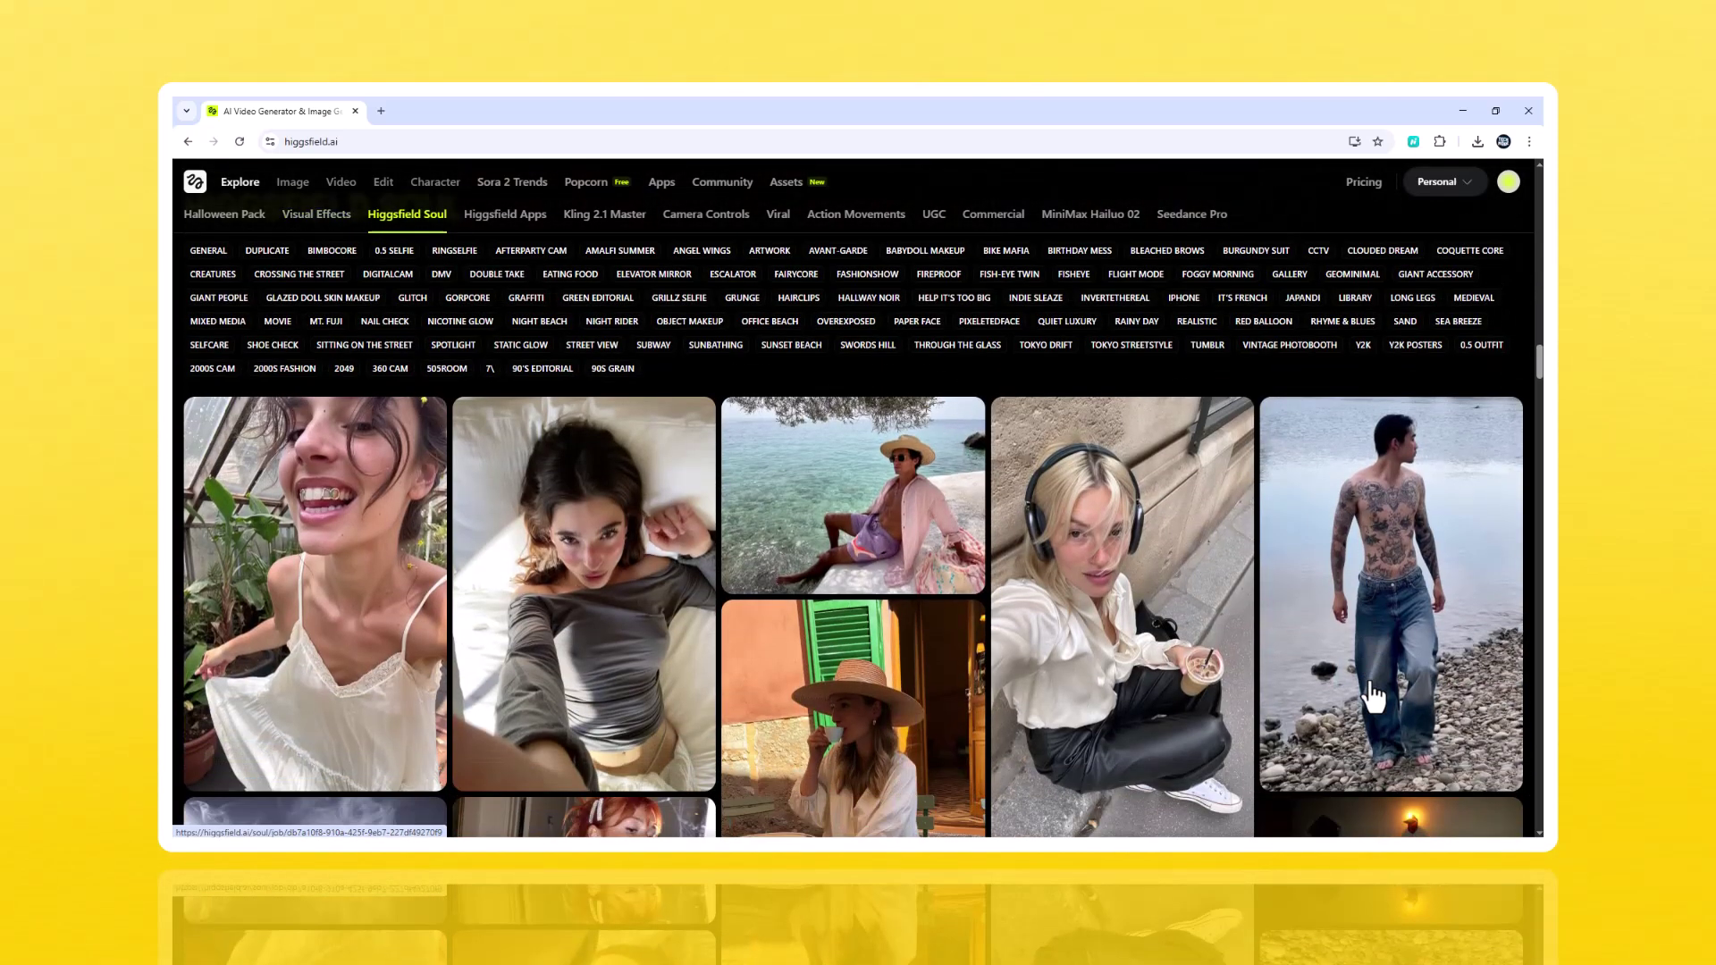
pyautogui.scroll(-10, 1373, 697)
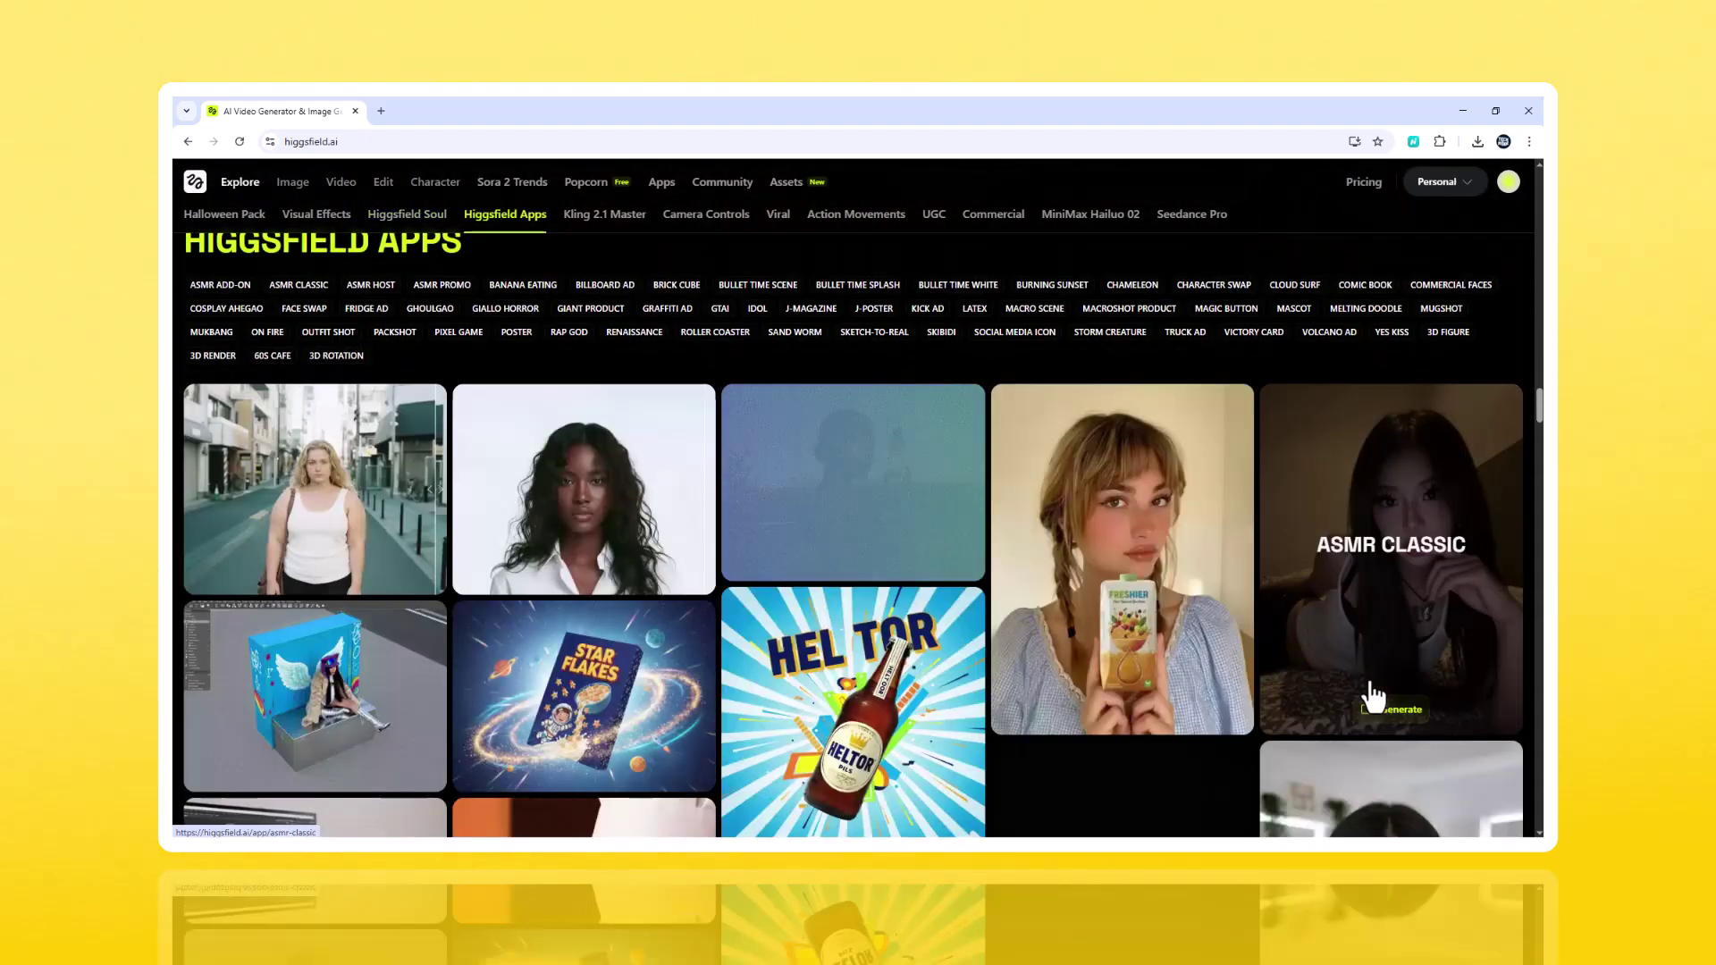
pyautogui.scroll(-1, 1373, 697)
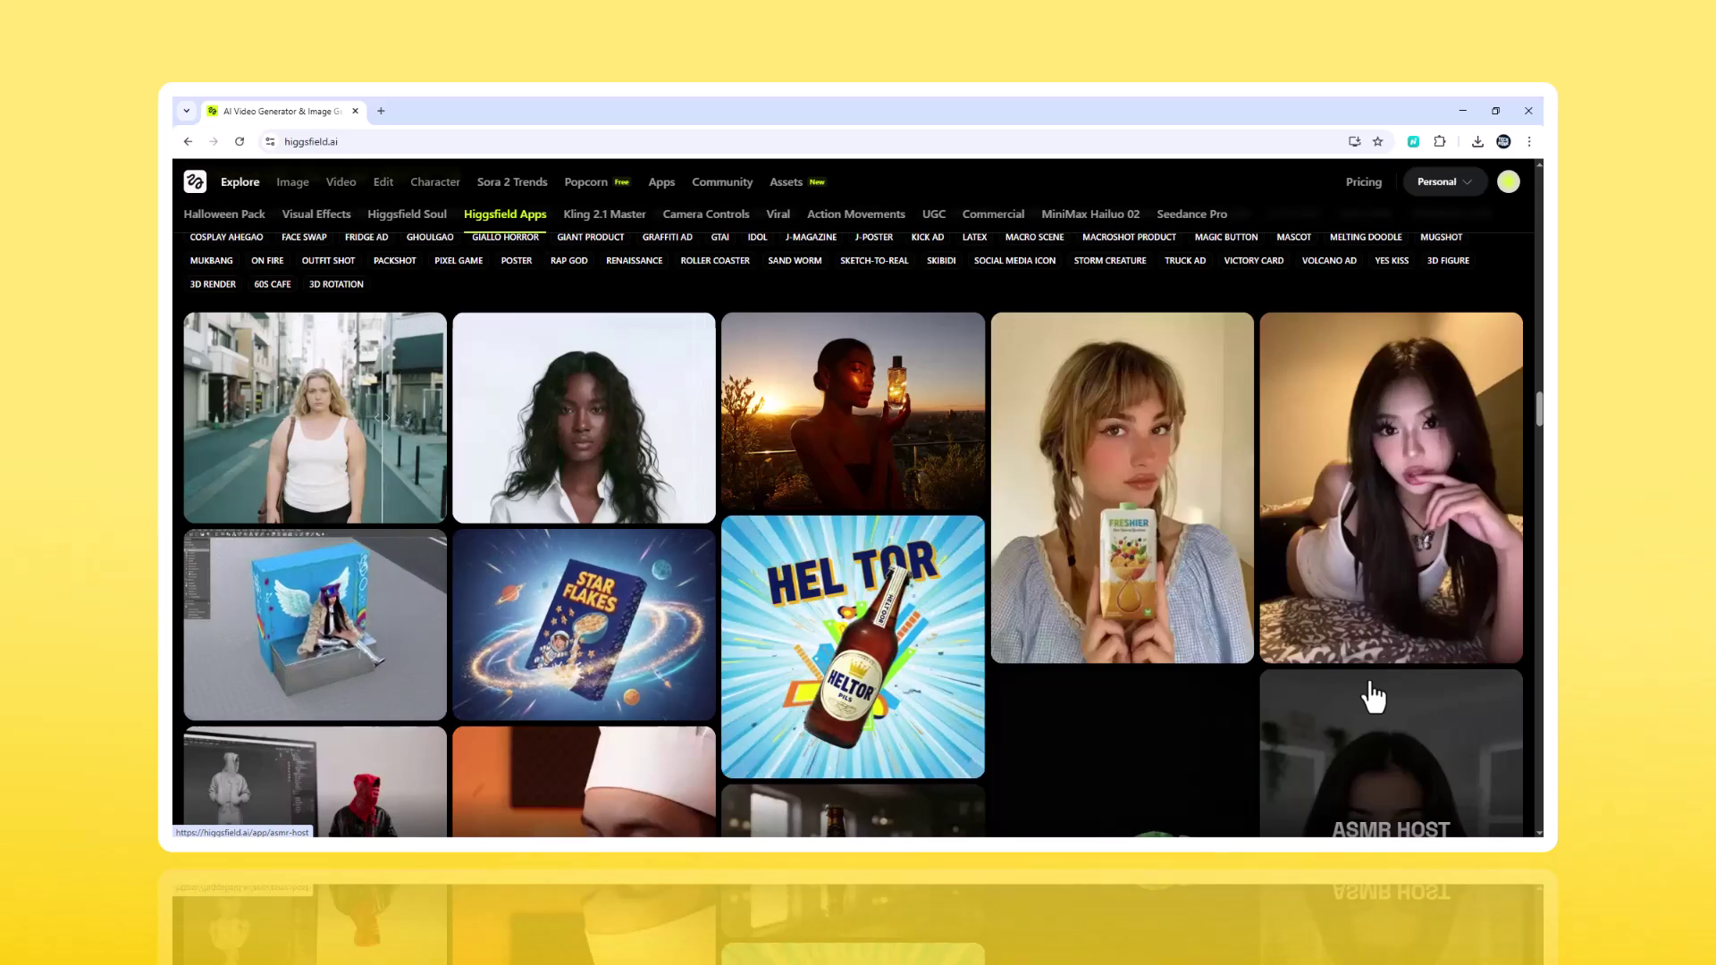
pyautogui.scroll(-7, 1373, 697)
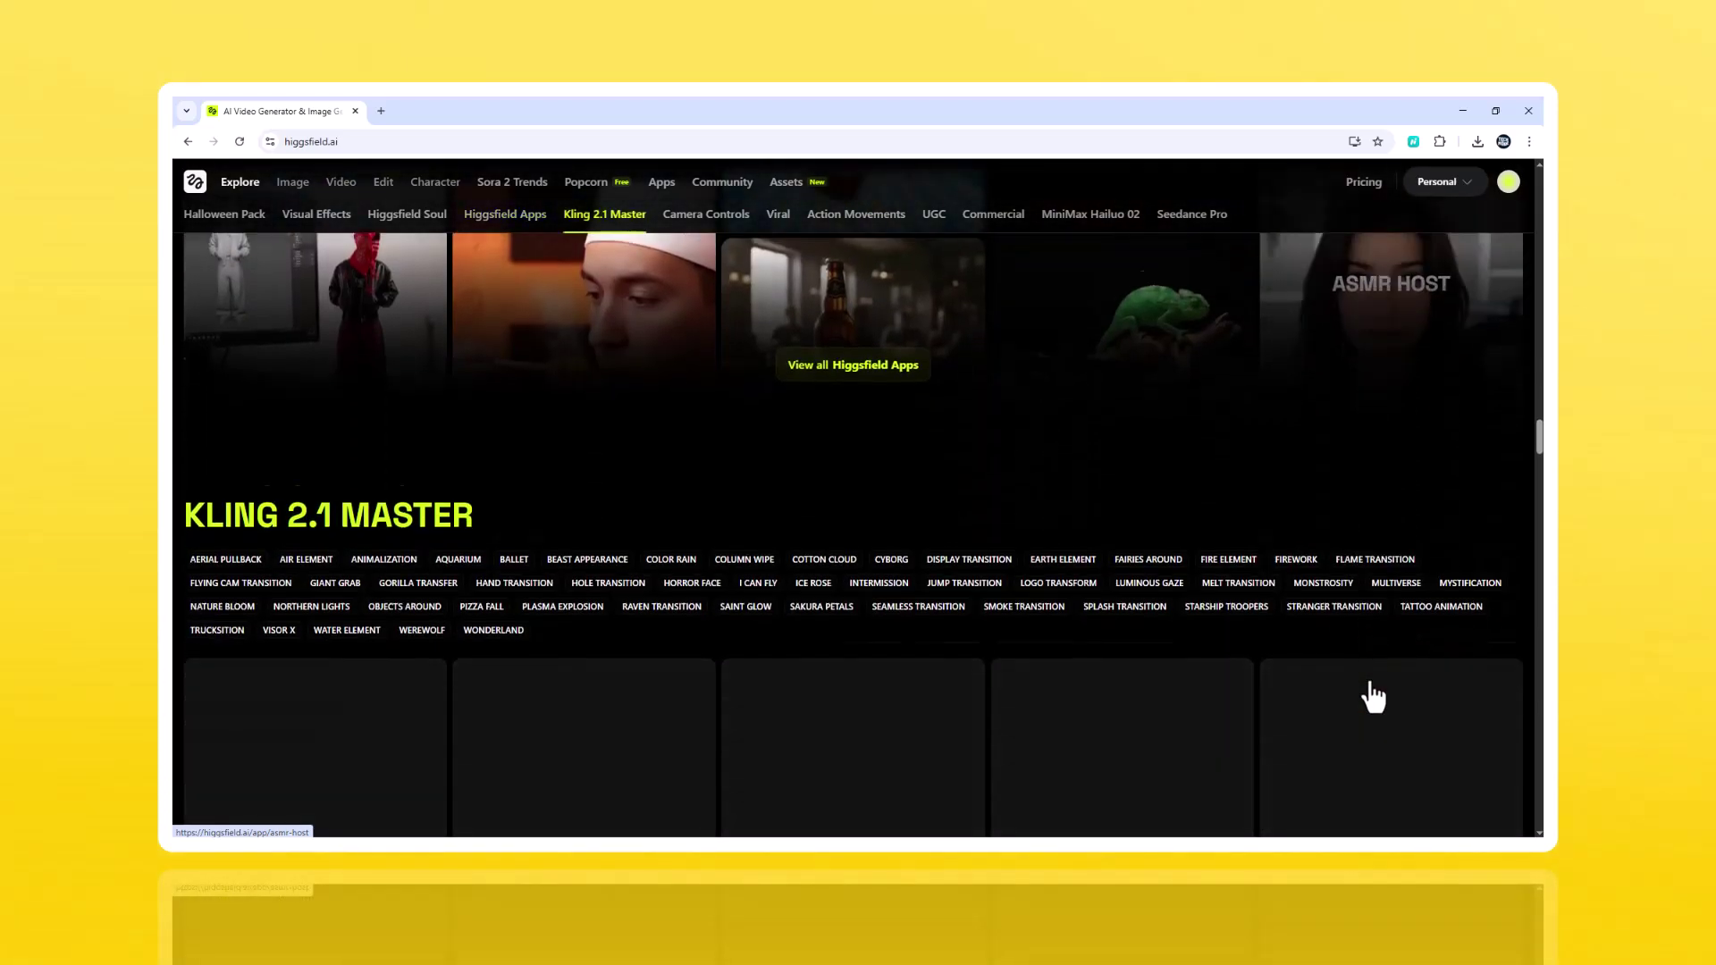
pyautogui.scroll(-4, 1374, 697)
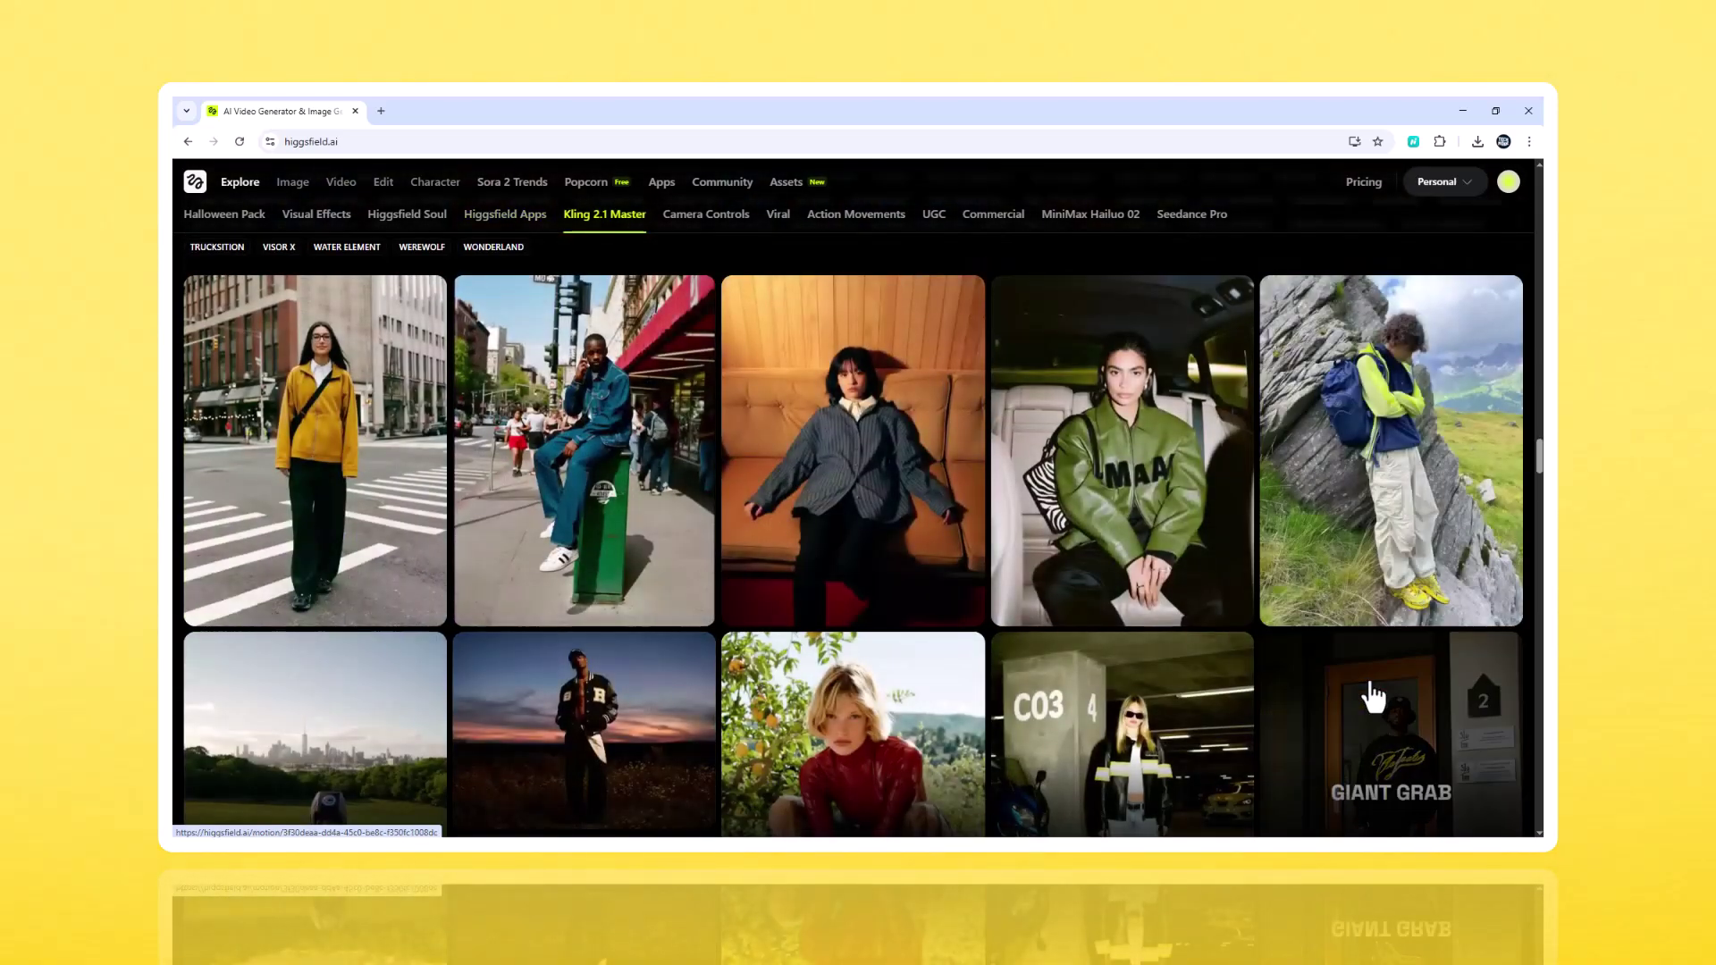